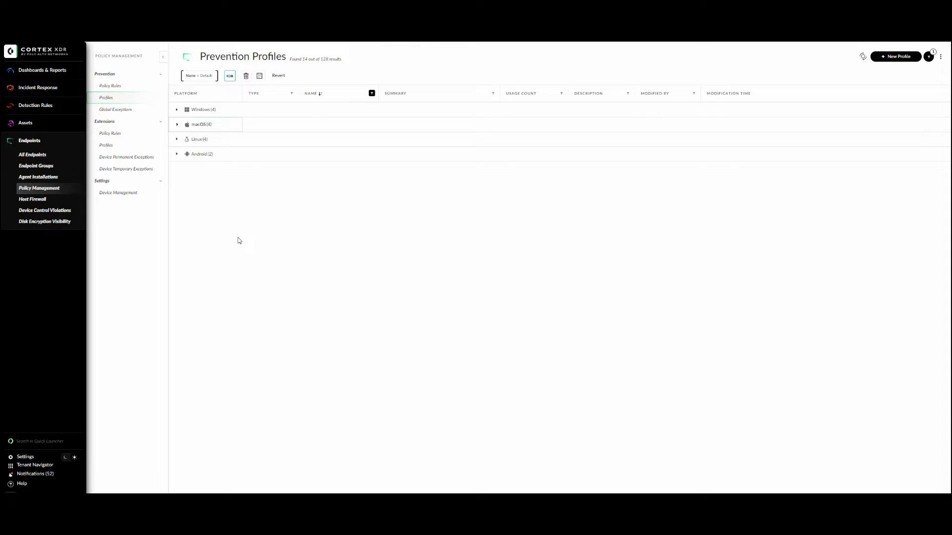
Examine the default prevention profiles listed for the Windows and macOS platforms
{"action": "left_click", "coordinate": [176, 110]}
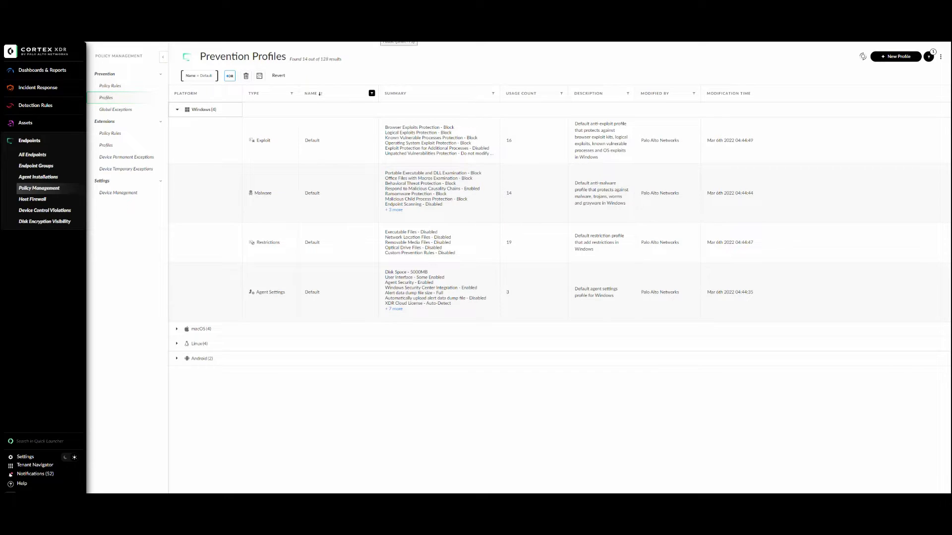
{"action": "left_click", "coordinate": [178, 110]}
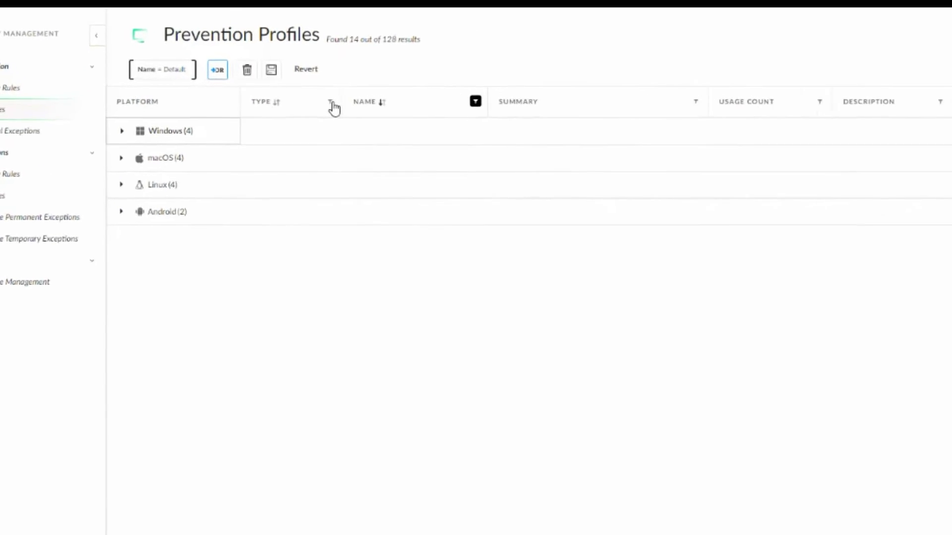
{"action": "left_click", "coordinate": [292, 93]}
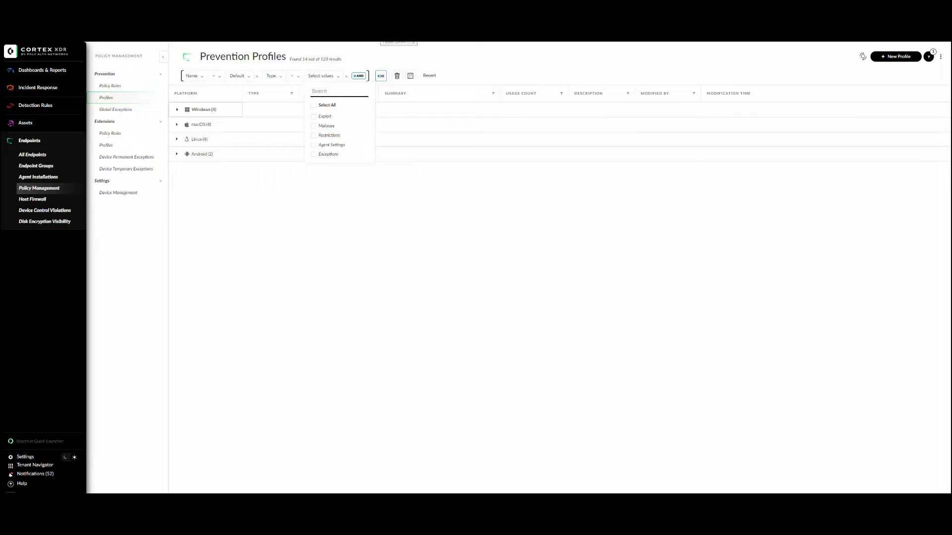
{"action": "left_click", "coordinate": [177, 111]}
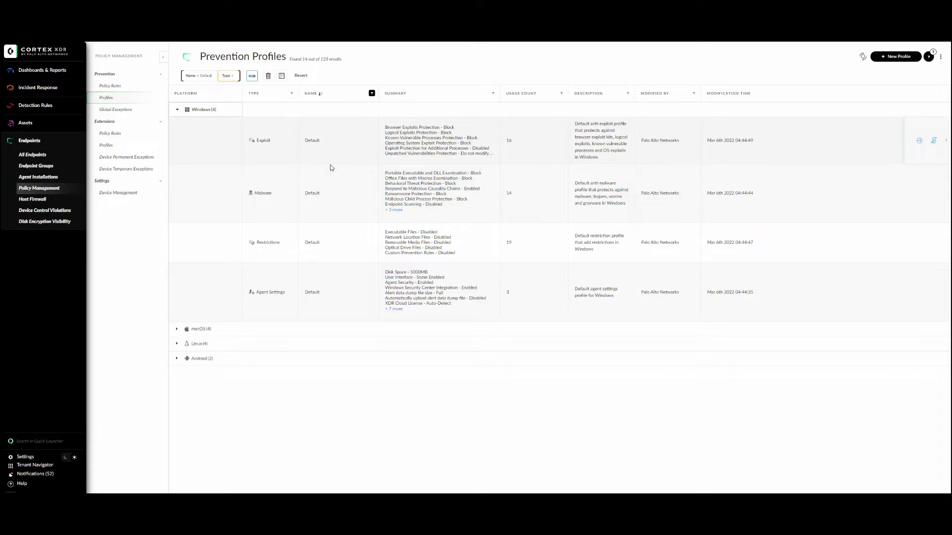
{"action": "left_click", "coordinate": [178, 330]}
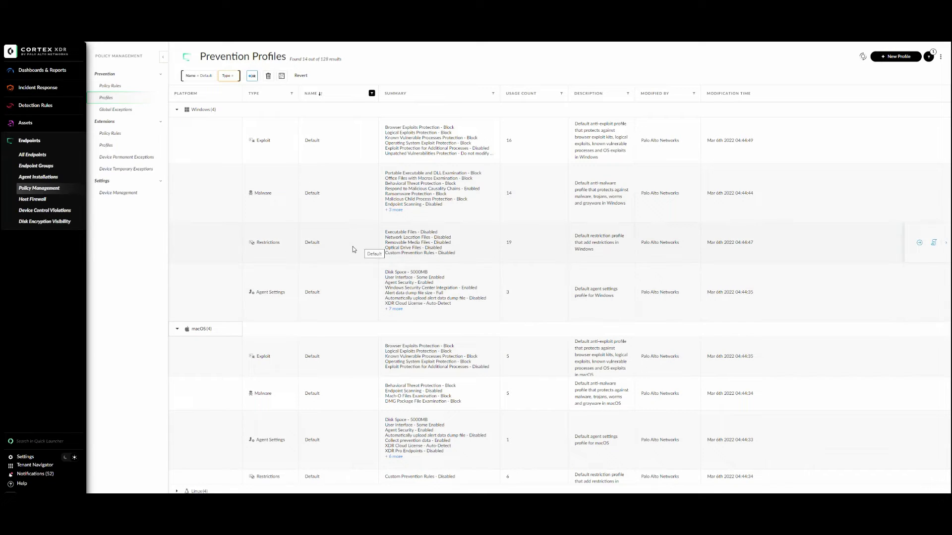
{"action": "left_click", "coordinate": [177, 329]}
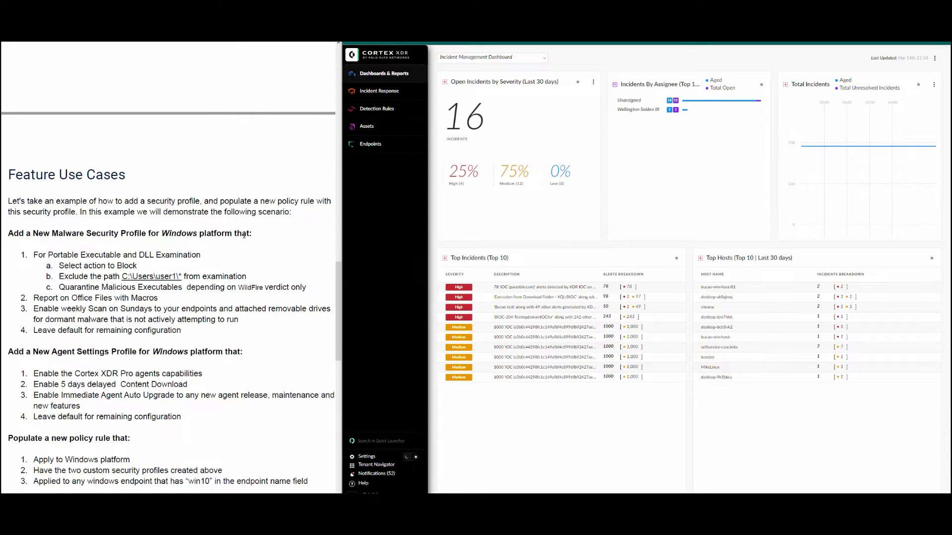
Read the use-case requirements for the Windows malware profile, the agent settings profile and the new policy rule
{"action": "left_click_drag", "start_coordinate": [14, 236], "coordinate": [248, 236]}
{"action": "mouse_move", "coordinate": [34, 255]}
{"action": "left_mouse_down"}
{"action": "mouse_move", "coordinate": [297, 310]}
{"action": "mouse_move", "coordinate": [215, 319]}
{"action": "left_mouse_up"}
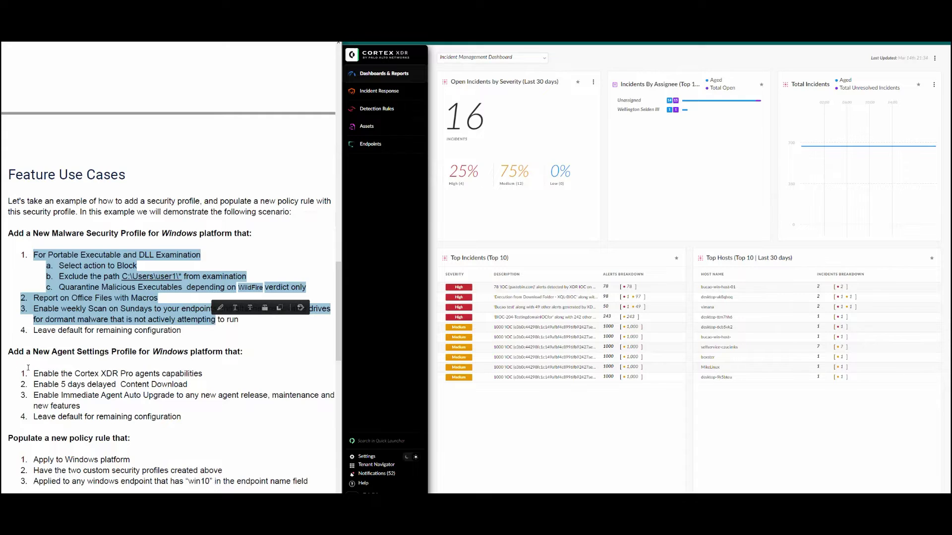
{"action": "left_click", "coordinate": [48, 364]}
{"action": "left_click_drag", "start_coordinate": [31, 353], "coordinate": [150, 361]}
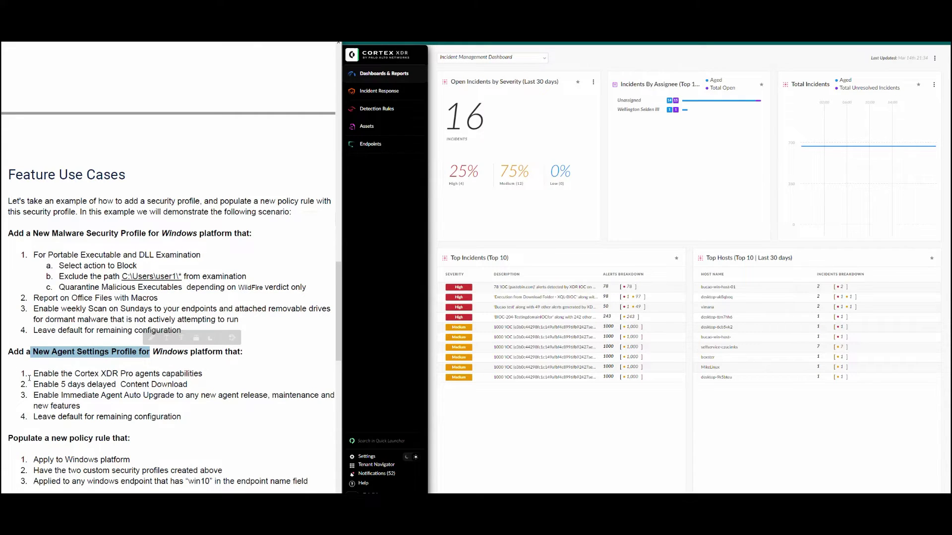
{"action": "mouse_move", "coordinate": [34, 373]}
{"action": "left_mouse_down"}
{"action": "mouse_move", "coordinate": [197, 396]}
{"action": "mouse_move", "coordinate": [198, 421]}
{"action": "left_mouse_up"}
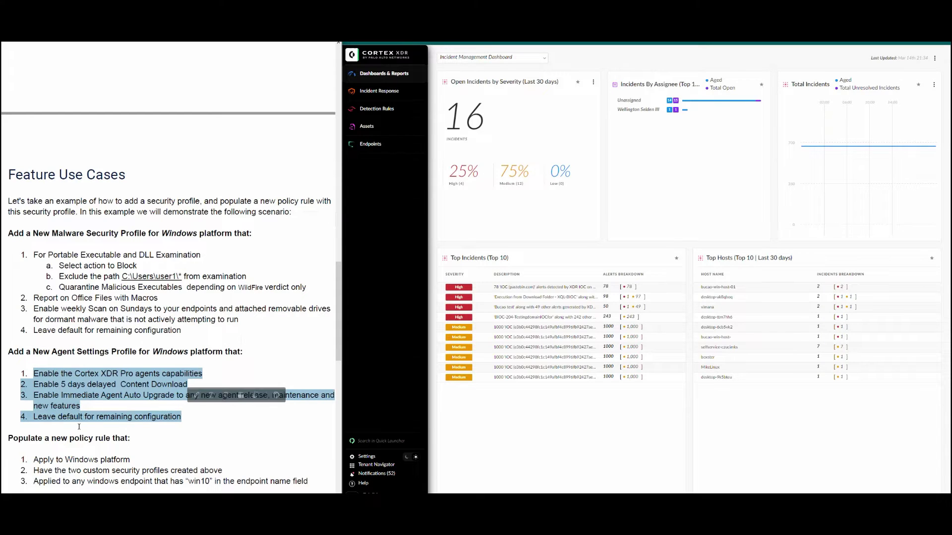
{"action": "left_click", "coordinate": [95, 438]}
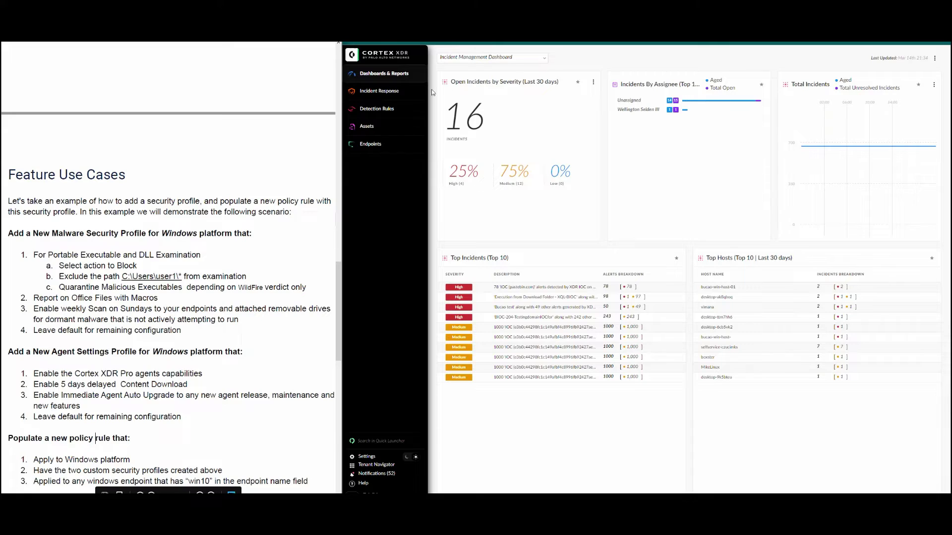
Open the Prevention Profiles page in the endpoint policy management area
{"action": "left_click", "coordinate": [383, 144]}
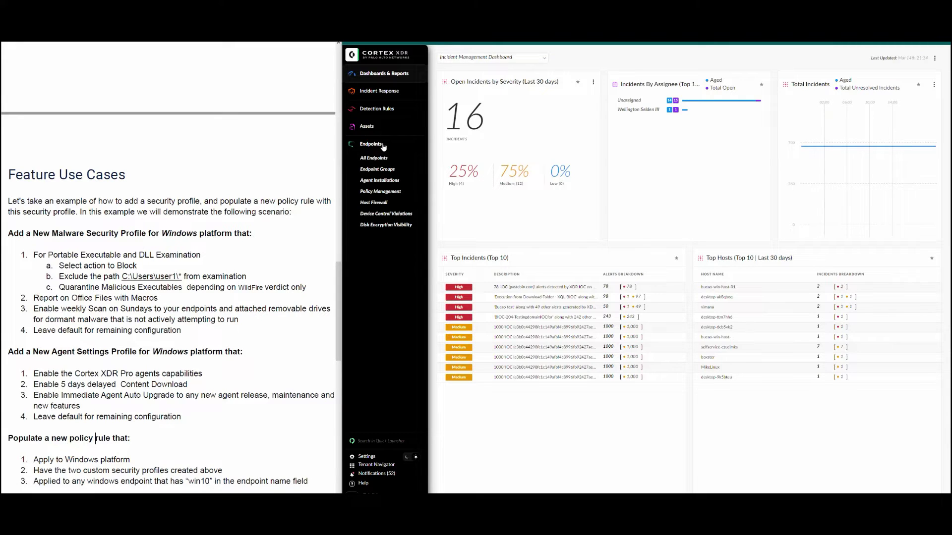
{"action": "left_click", "coordinate": [386, 194]}
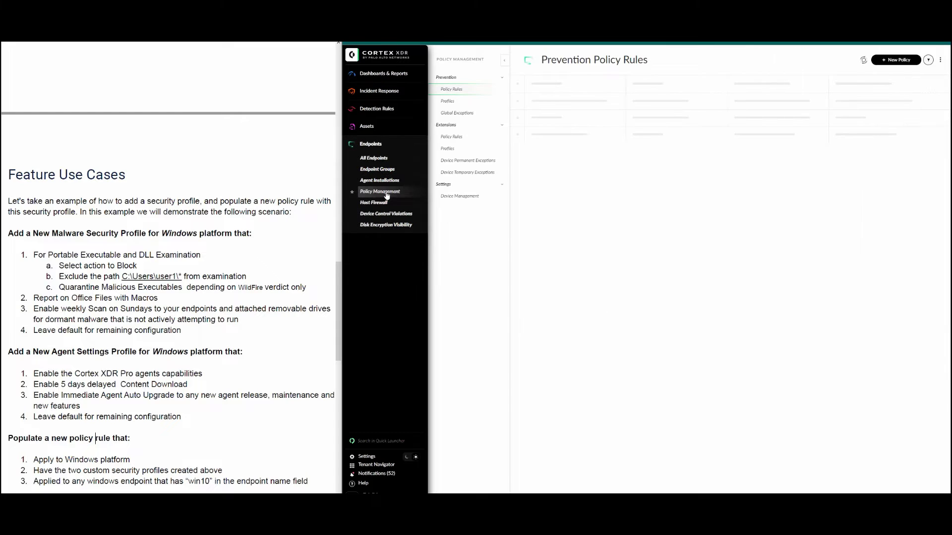
{"action": "left_click", "coordinate": [451, 103]}
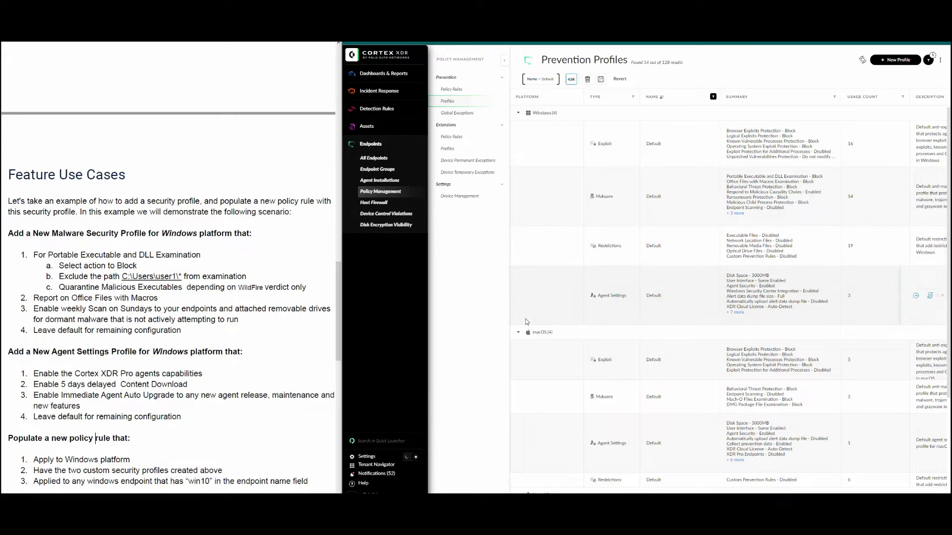
Collapse the macOS, Windows, Linux and Android groups in the prevention profiles list
{"action": "left_click", "coordinate": [518, 332]}
{"action": "left_click", "coordinate": [519, 114]}
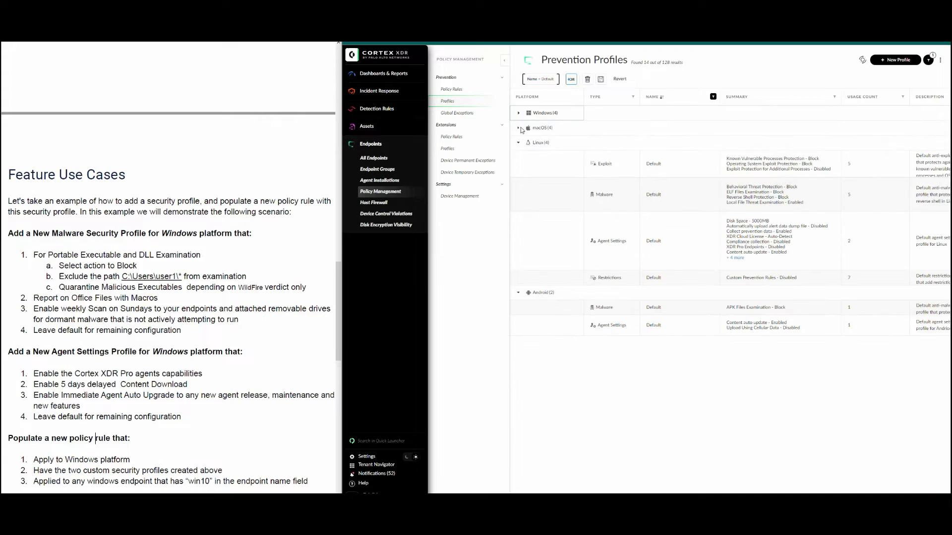
{"action": "left_click", "coordinate": [519, 143]}
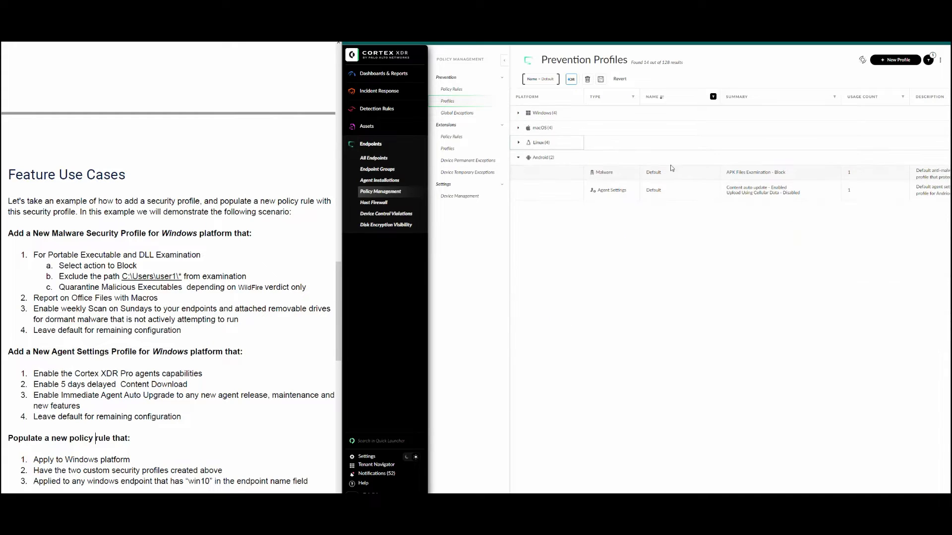
{"action": "left_click", "coordinate": [518, 157]}
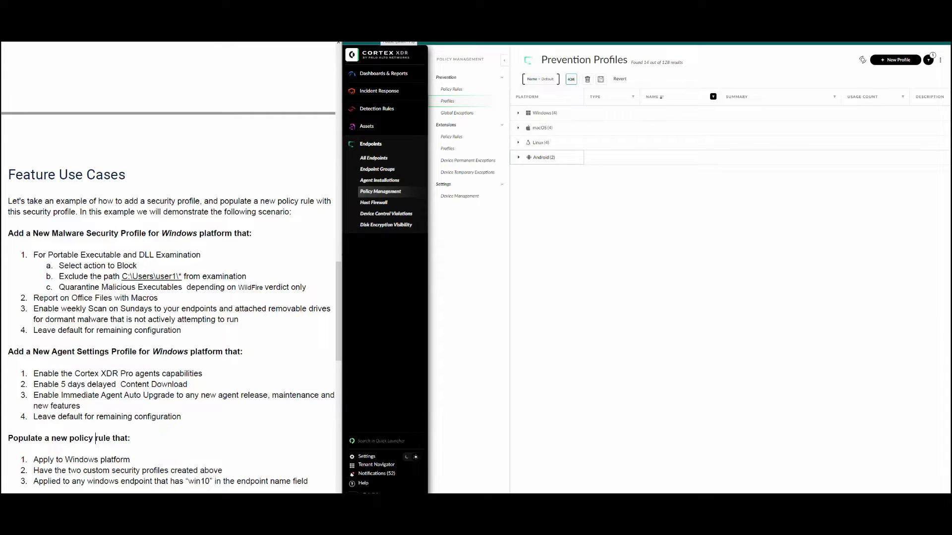
Start a new prevention profile for the Windows platform with the Malware type and continue to its settings
{"action": "left_click", "coordinate": [898, 60]}
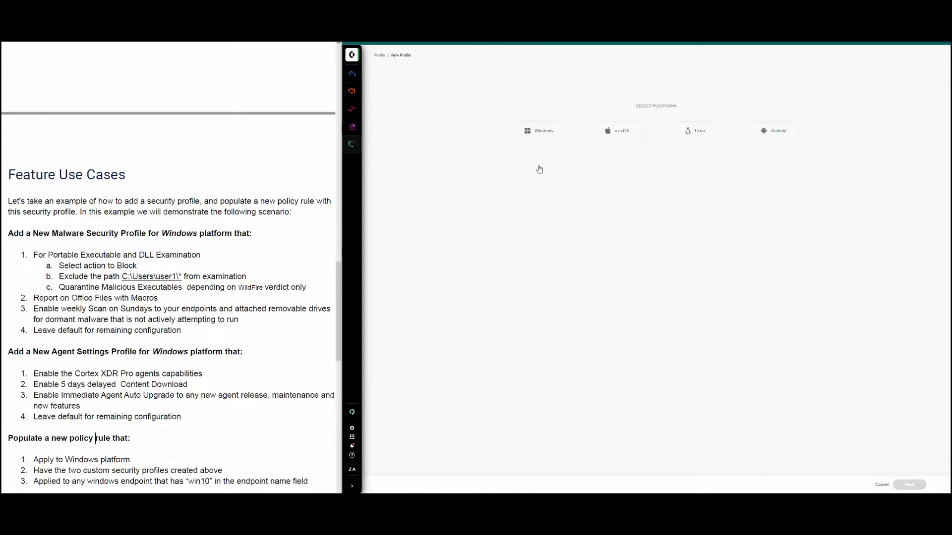
{"action": "double_click", "coordinate": [182, 233]}
{"action": "left_click", "coordinate": [555, 132]}
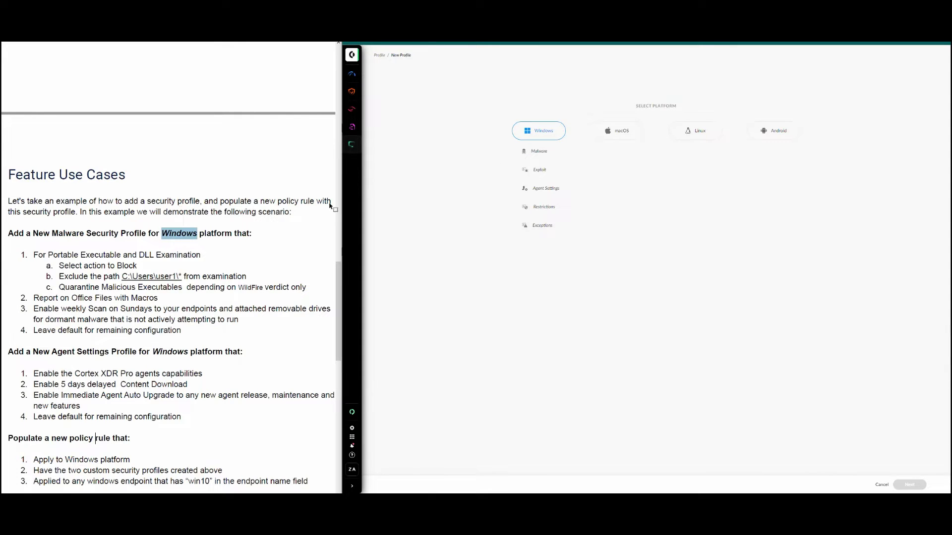
{"action": "double_click", "coordinate": [75, 233]}
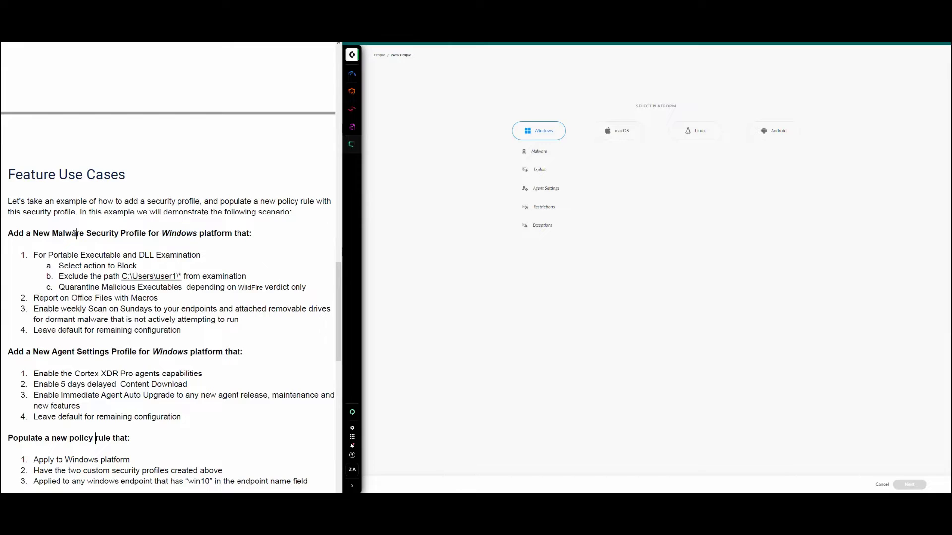
{"action": "left_click", "coordinate": [538, 152]}
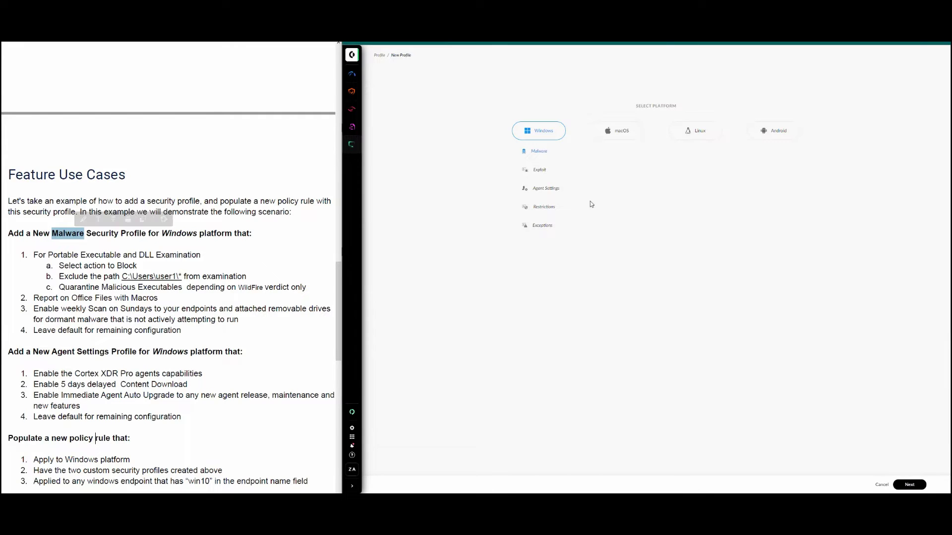
{"action": "left_click", "coordinate": [910, 485]}
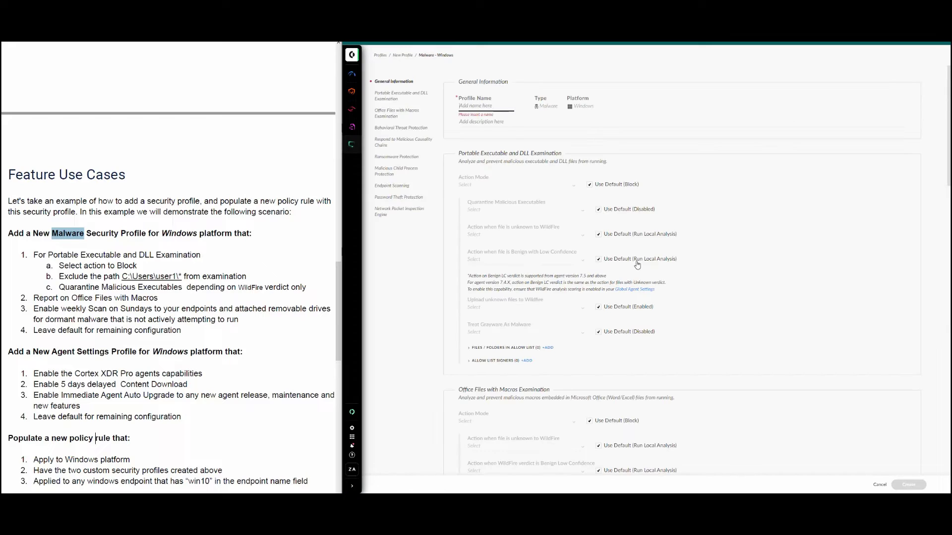
Name the malware profile Demo-M and give it the description "This is a Demo"
{"action": "left_click", "coordinate": [477, 106]}
{"action": "type", "text": "a"}
{"action": "type", "text": "emo"}
{"action": "left_click", "coordinate": [493, 122]}
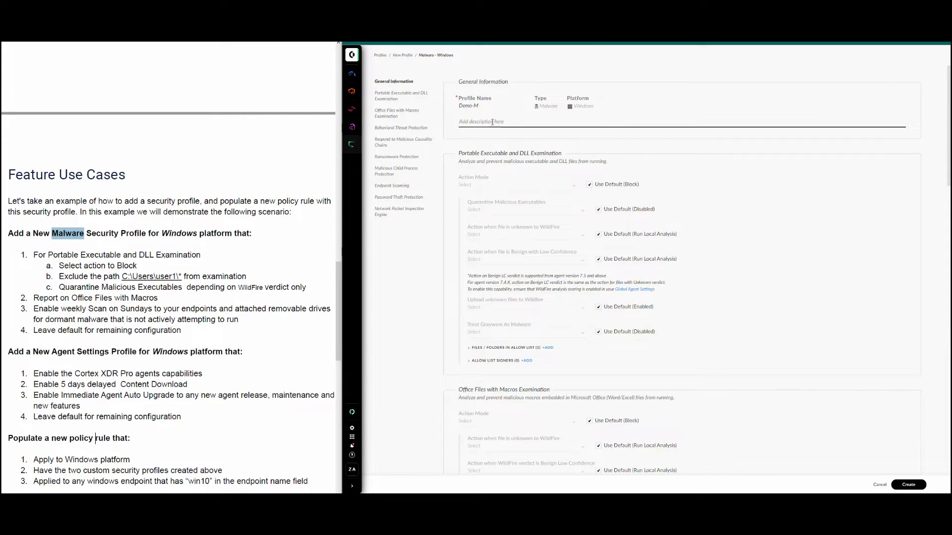
{"action": "type", "text": "This is a Demo"}
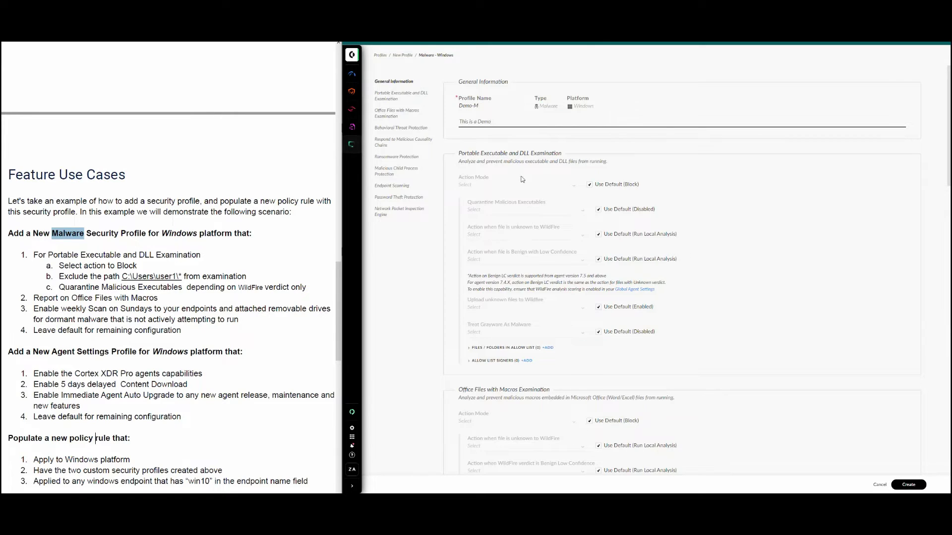
Set the Action Mode for Portable Executable and DLL Examination to Block instead of using the default
{"action": "left_click_drag", "start_coordinate": [565, 160], "coordinate": [545, 153]}
{"action": "left_click", "coordinate": [479, 152]}
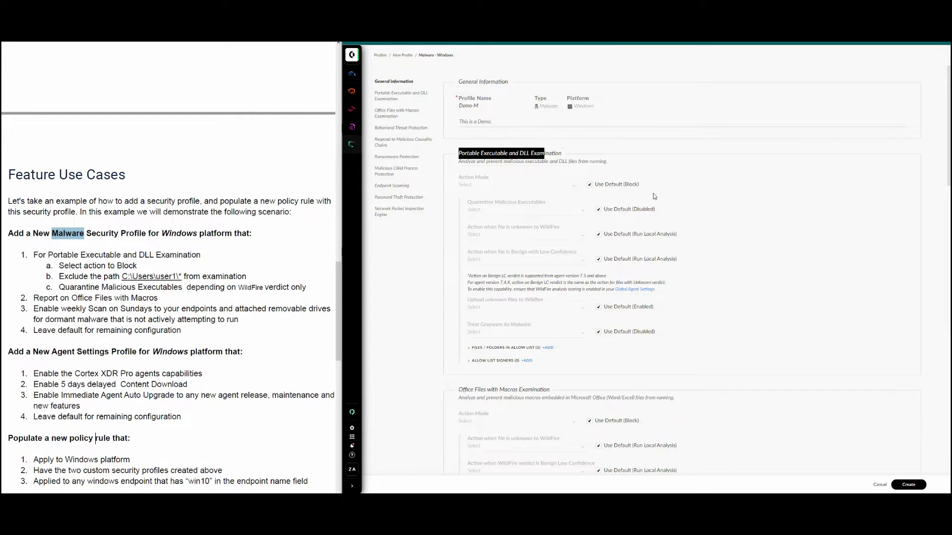
{"action": "left_click", "coordinate": [572, 187]}
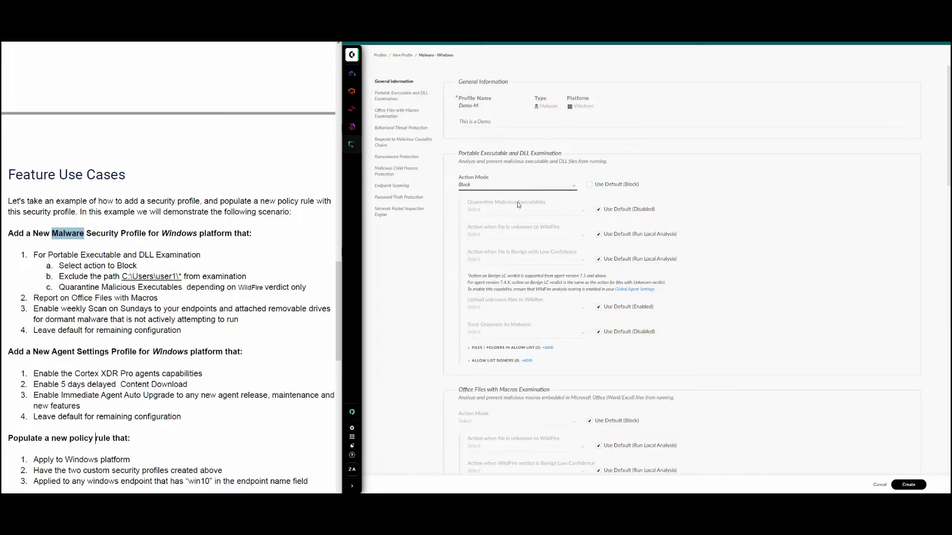
Copy the path C:\Users\user1\* from the requirements document and add it to the Portable Executable and DLL files/folders allow list
{"action": "left_click_drag", "start_coordinate": [183, 277], "coordinate": [126, 276]}
{"action": "right_click", "coordinate": [130, 280]}
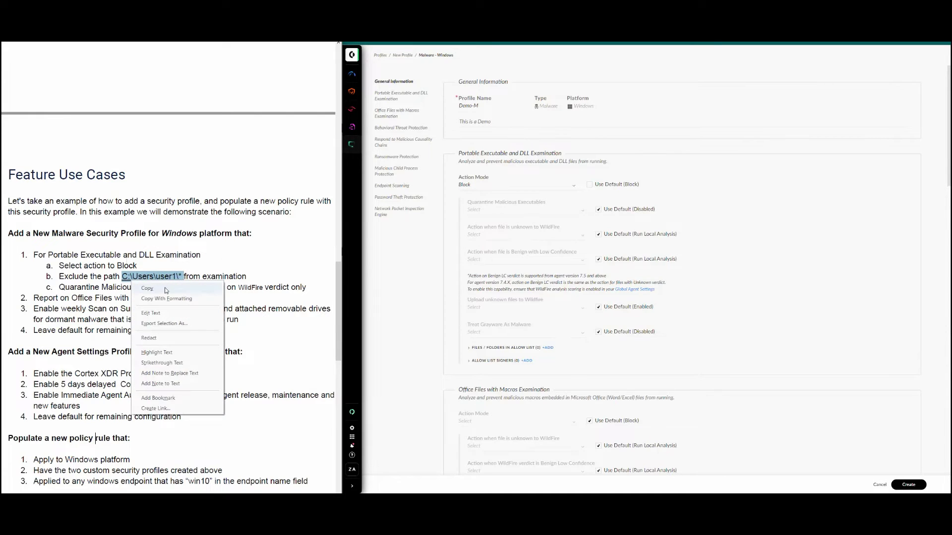
{"action": "left_click", "coordinate": [147, 288]}
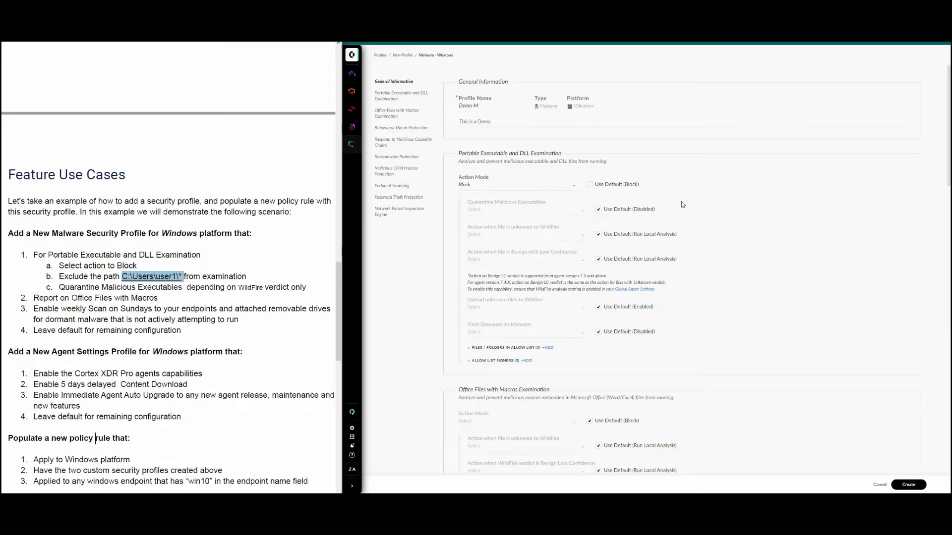
{"action": "left_click", "coordinate": [470, 350]}
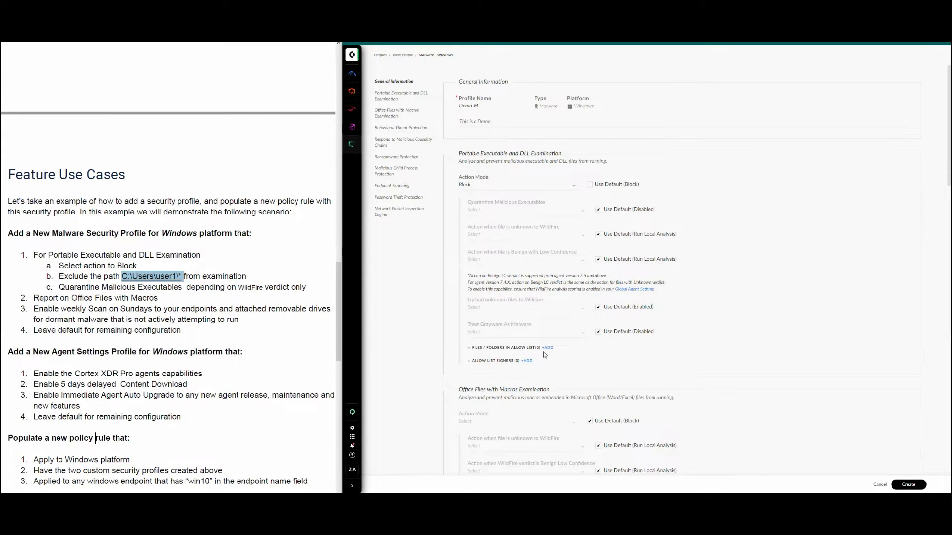
{"action": "left_click", "coordinate": [469, 361]}
{"action": "left_click", "coordinate": [550, 348]}
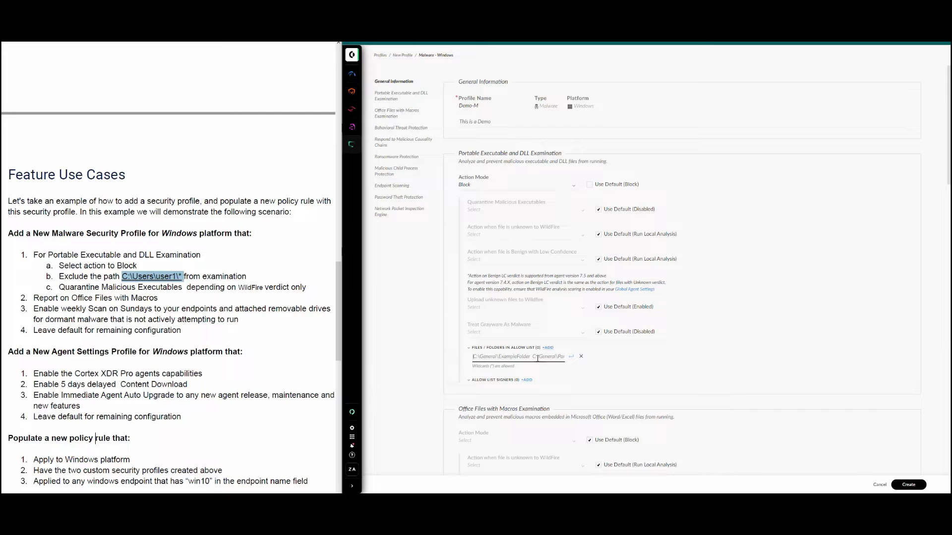
{"action": "key", "text": "ctrl+v"}
{"action": "left_click_drag", "start_coordinate": [563, 155], "coordinate": [462, 158]}
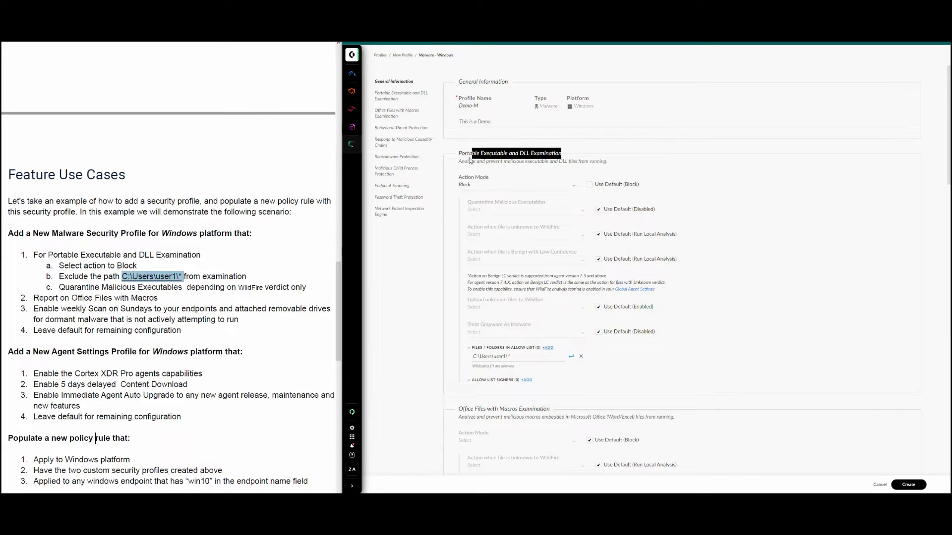
{"action": "left_click", "coordinate": [570, 356]}
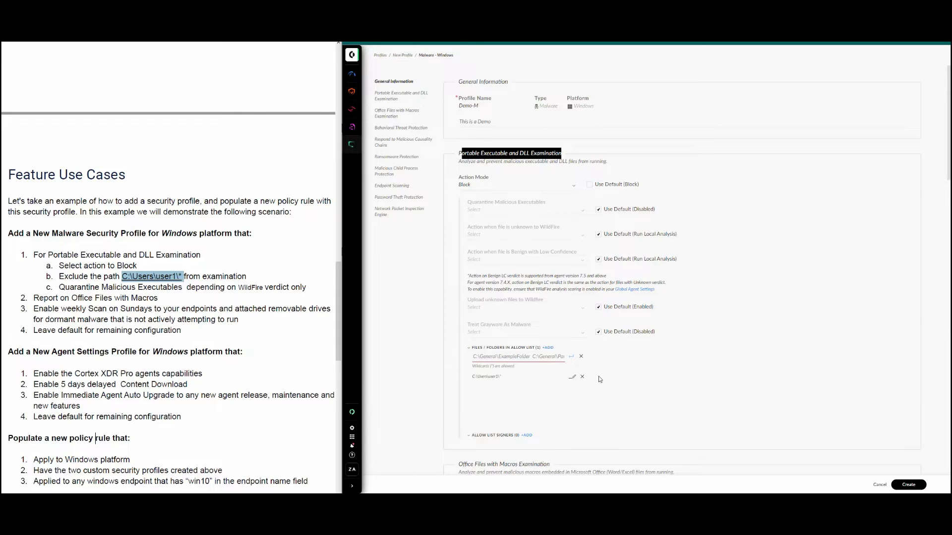
{"action": "left_click", "coordinate": [635, 380]}
{"action": "left_click", "coordinate": [665, 371]}
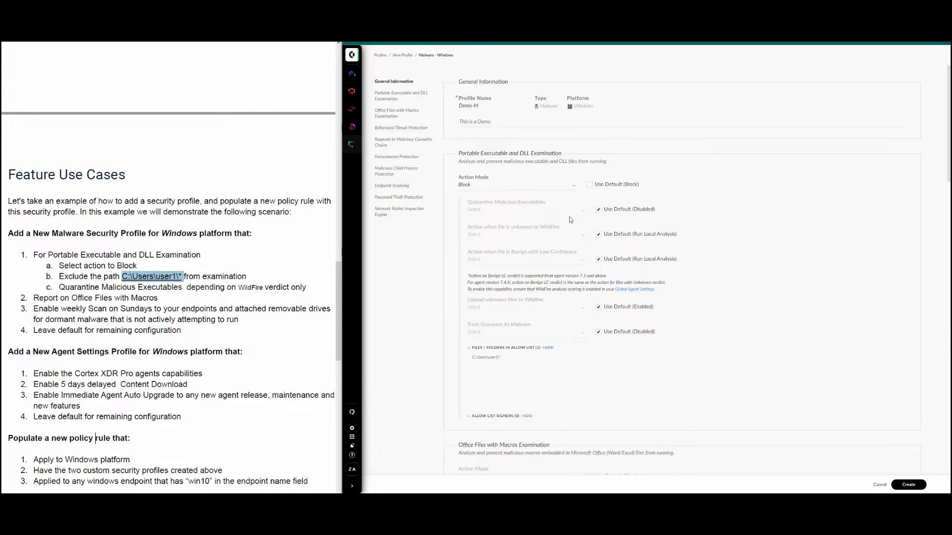
Set Quarantine Malicious Executables to Quarantine WildFire malware verdict for Portable Executable and DLL Examination
{"action": "left_click", "coordinate": [583, 214]}
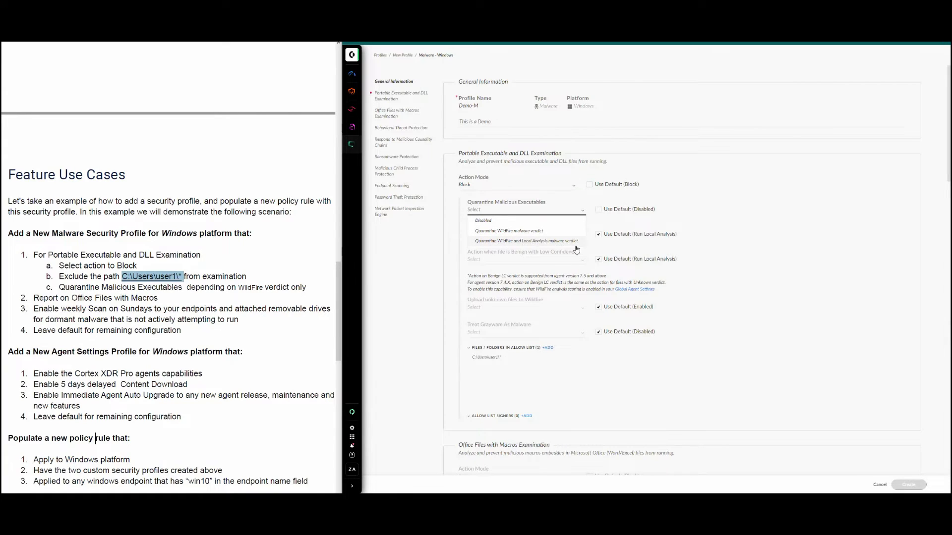
{"action": "left_click", "coordinate": [523, 232]}
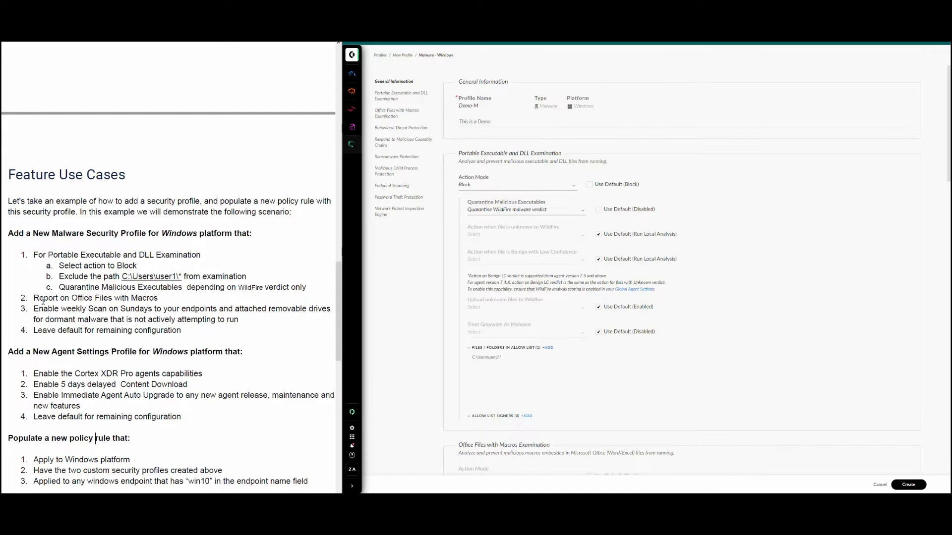
Set the Action Mode for Office Files with Macros Examination to Report instead of using the default
{"action": "left_click_drag", "start_coordinate": [58, 298], "coordinate": [128, 299]}
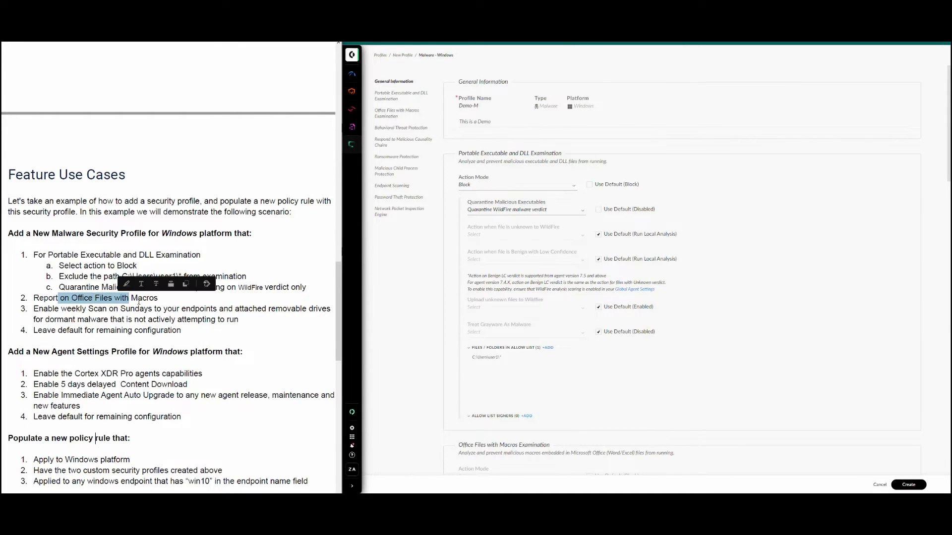
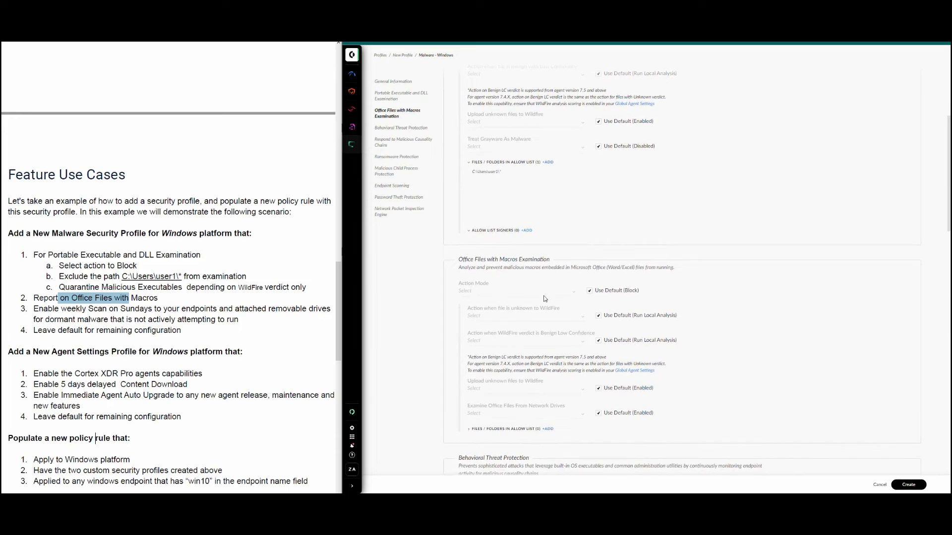
{"action": "left_click", "coordinate": [574, 294]}
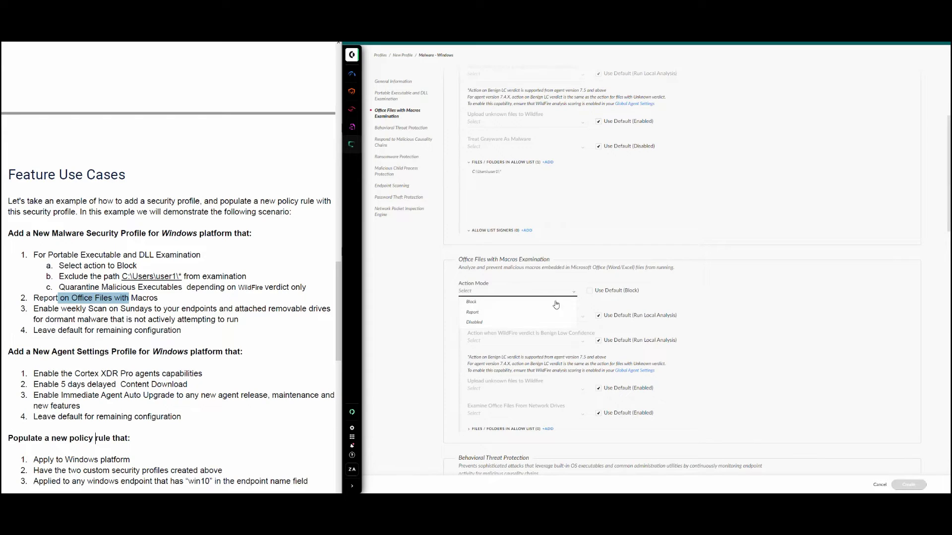
{"action": "left_click", "coordinate": [528, 313]}
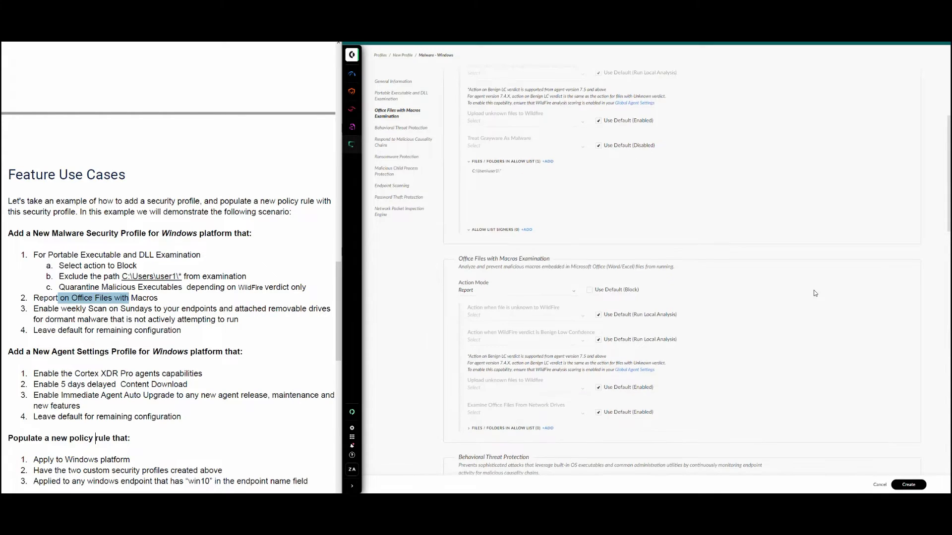
Enable Periodic Scan under Endpoint Scanning with the weekly Sunday schedule, and create the malware profile
{"action": "scroll", "coordinate": [815, 294], "scroll_direction": "down", "scroll_amount": 2}
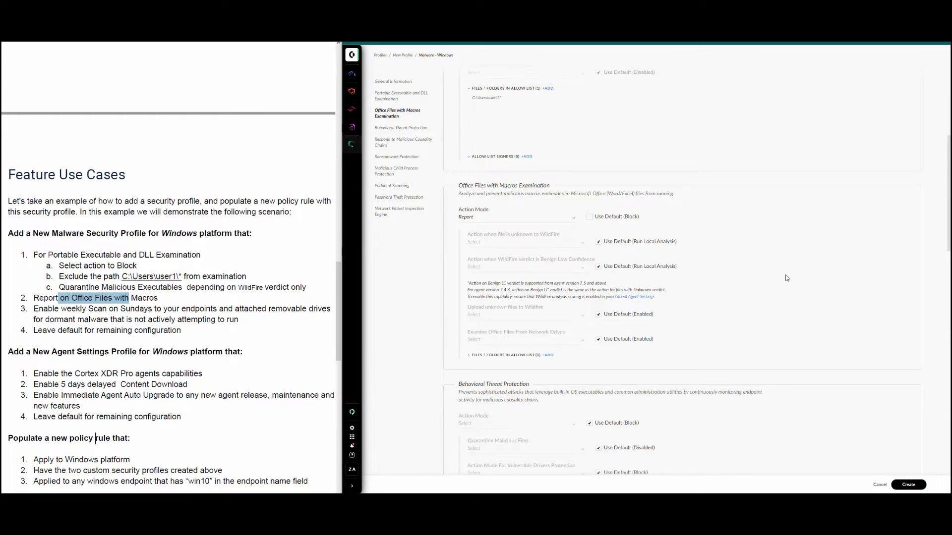
{"action": "left_click", "coordinate": [407, 187]}
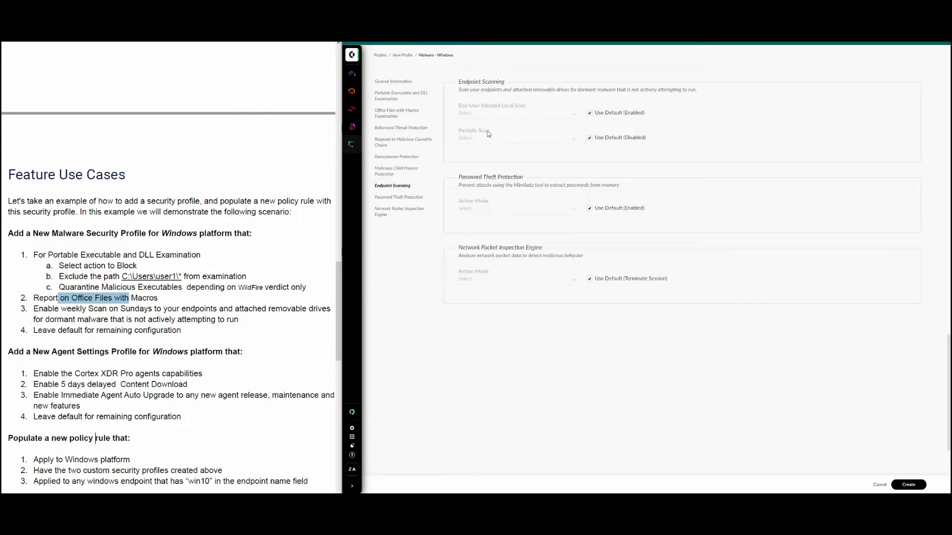
{"action": "left_click", "coordinate": [573, 140]}
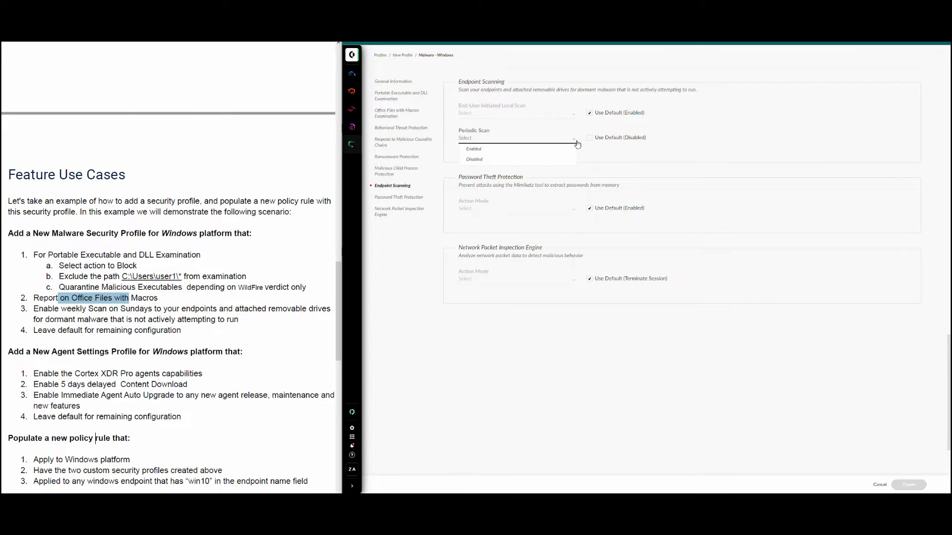
{"action": "left_click", "coordinate": [475, 149]}
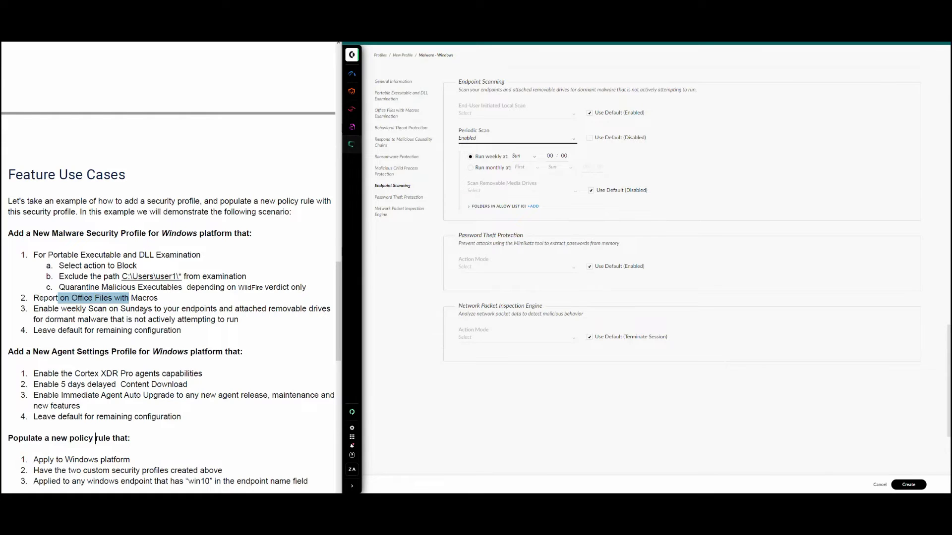
{"action": "double_click", "coordinate": [74, 309]}
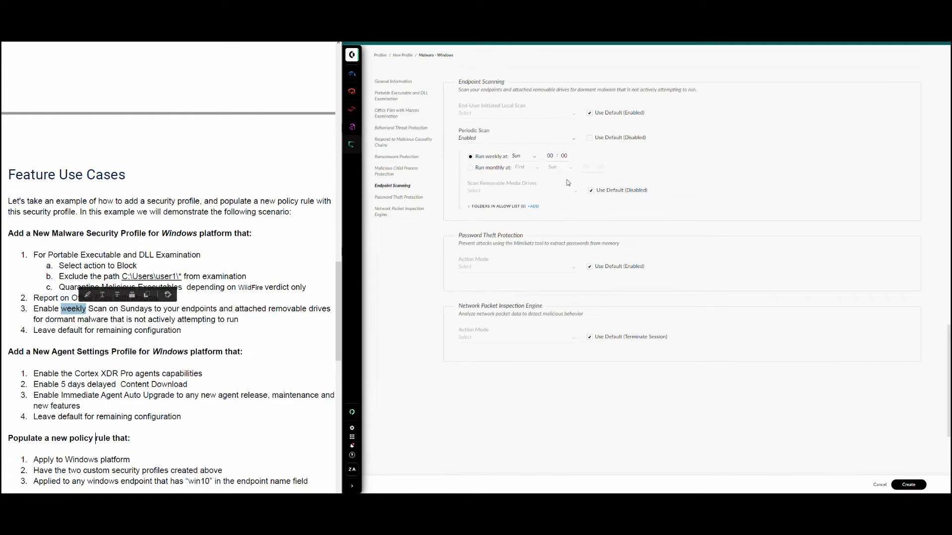
{"action": "left_click", "coordinate": [177, 329]}
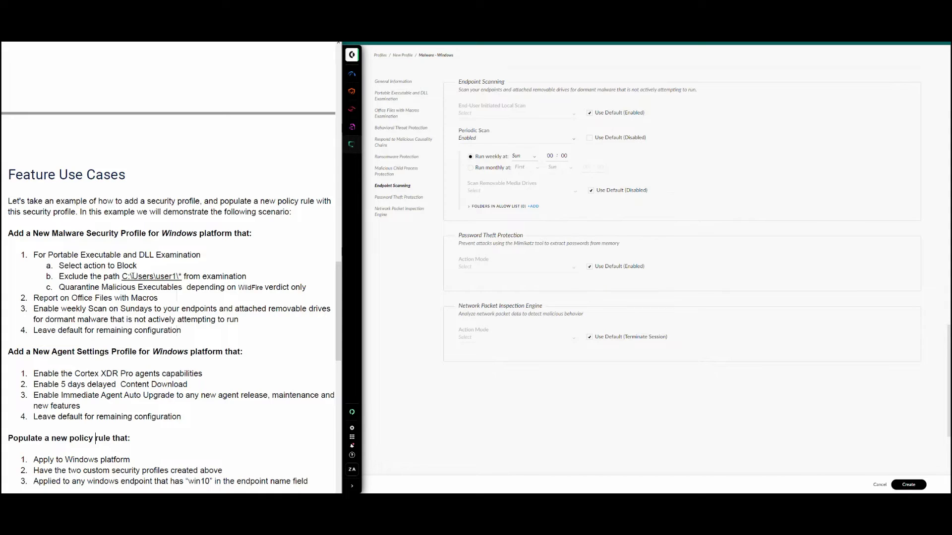
{"action": "left_click", "coordinate": [913, 485]}
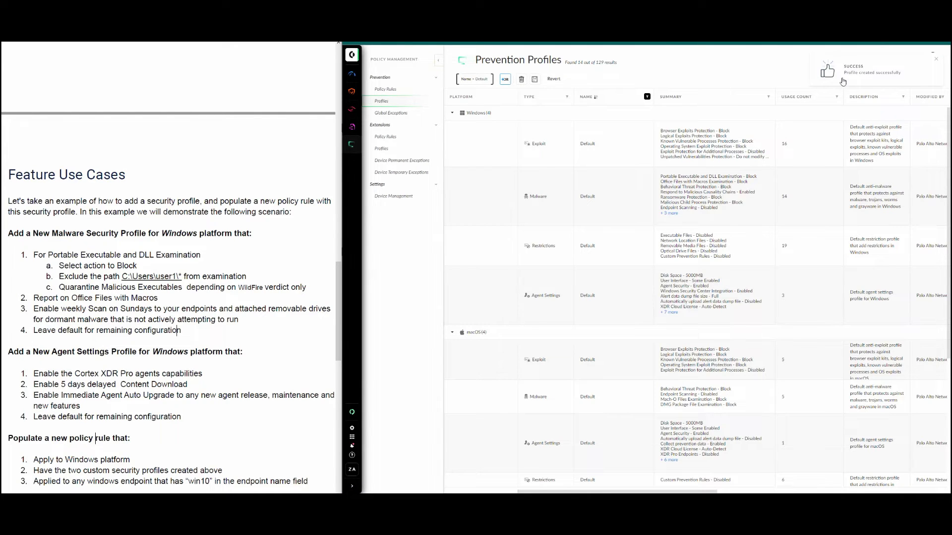
Add Demo-M to the name filter of the Prevention Profiles table
{"action": "left_click", "coordinate": [647, 97]}
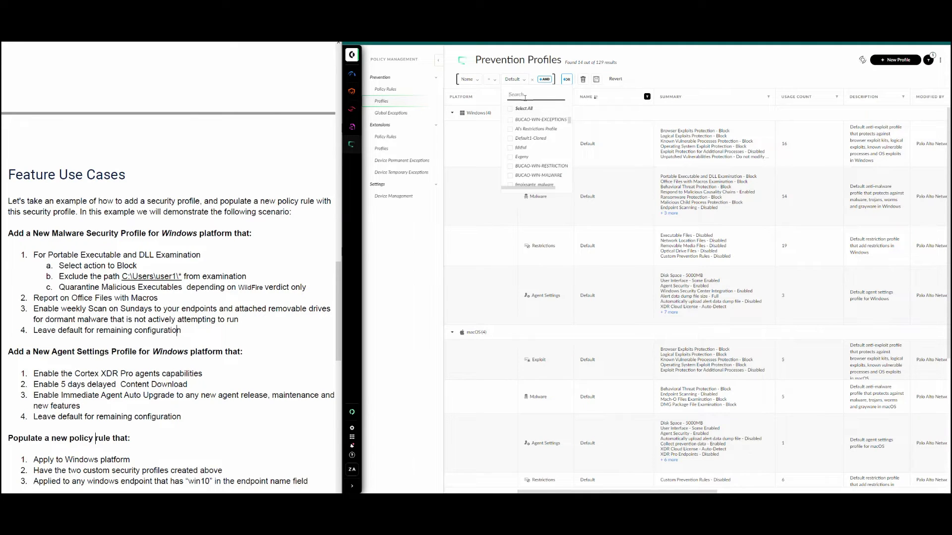
{"action": "type", "text": "de"}
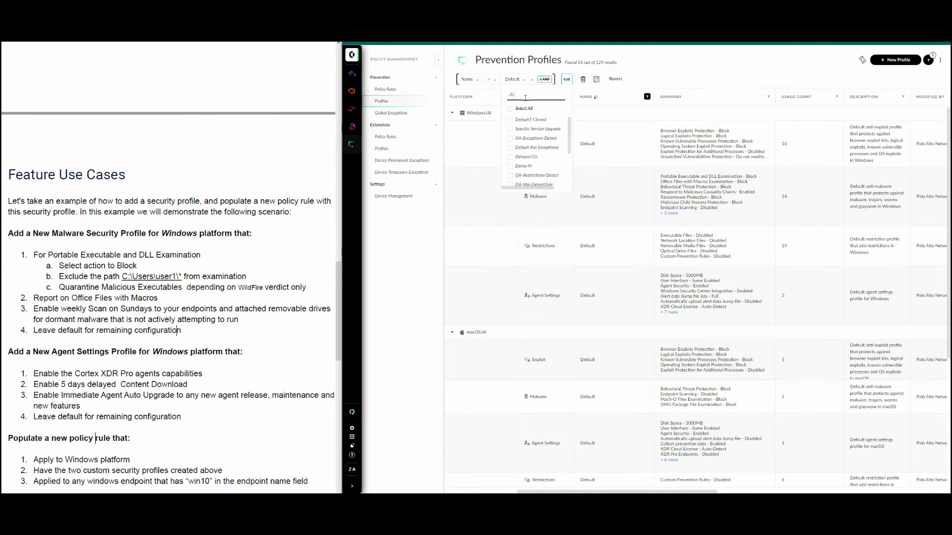
{"action": "type", "text": "mo"}
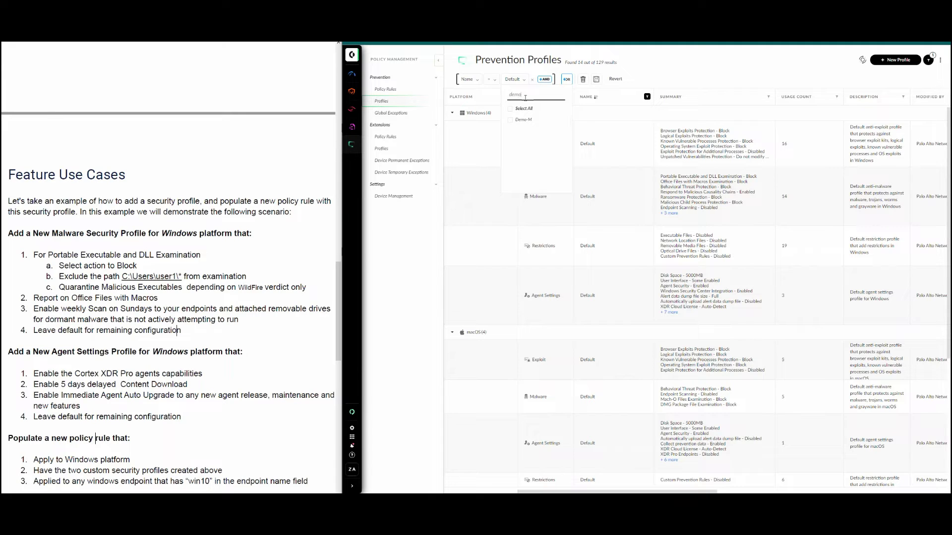
{"action": "left_click", "coordinate": [510, 119]}
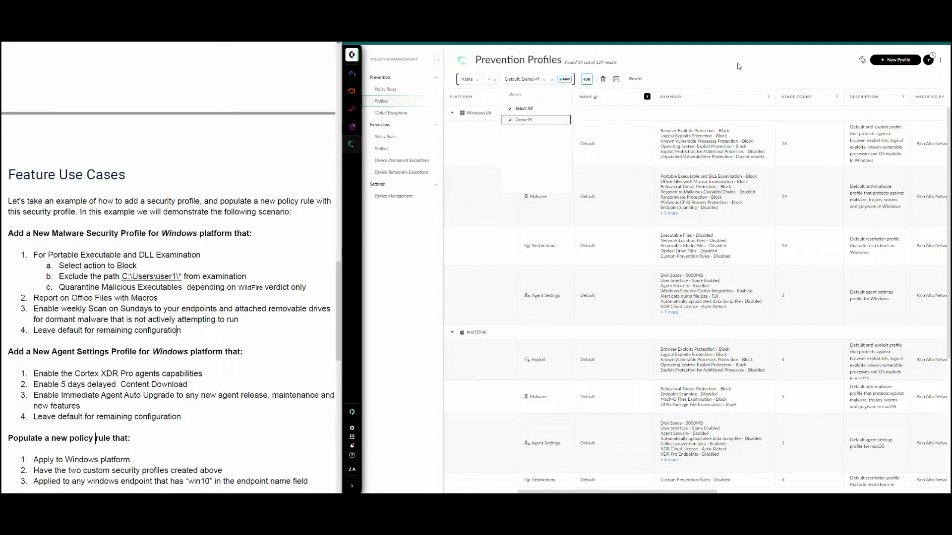
{"action": "left_click", "coordinate": [741, 66]}
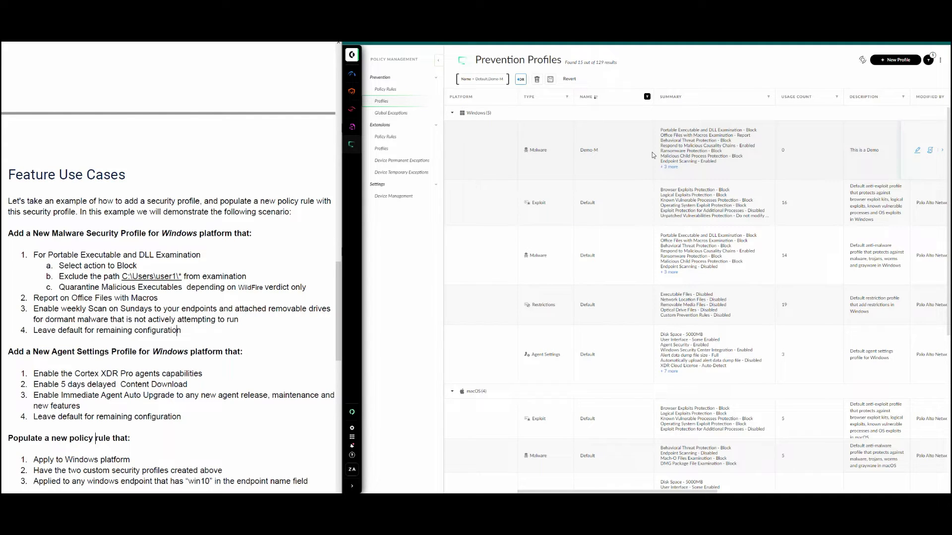
Review the full settings summary and the available row actions of the Demo-M malware profile
{"action": "left_click", "coordinate": [671, 167]}
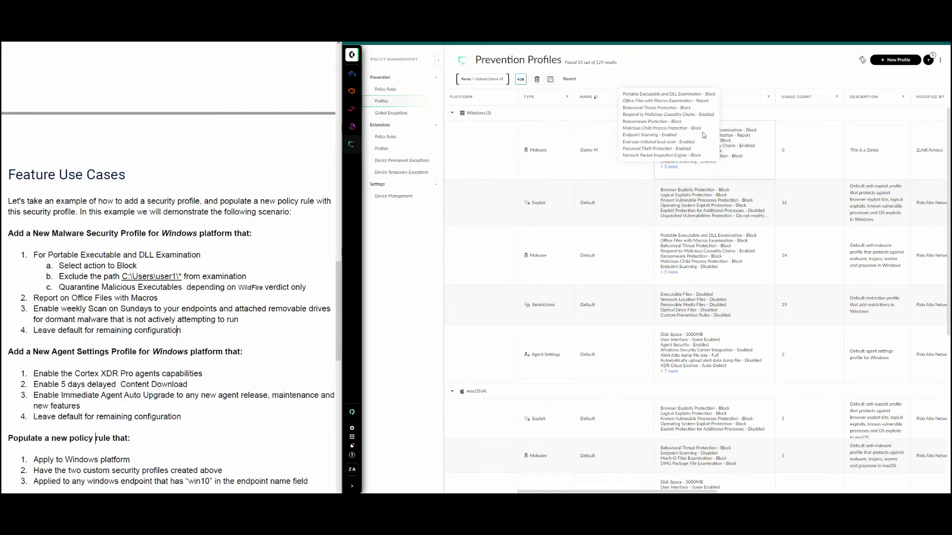
{"action": "right_click", "coordinate": [554, 170]}
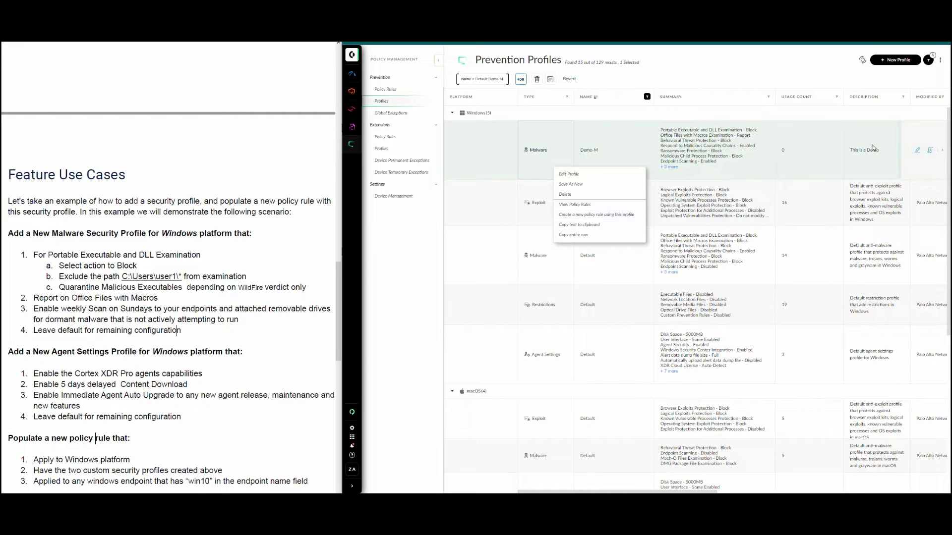
{"action": "right_click", "coordinate": [556, 137]}
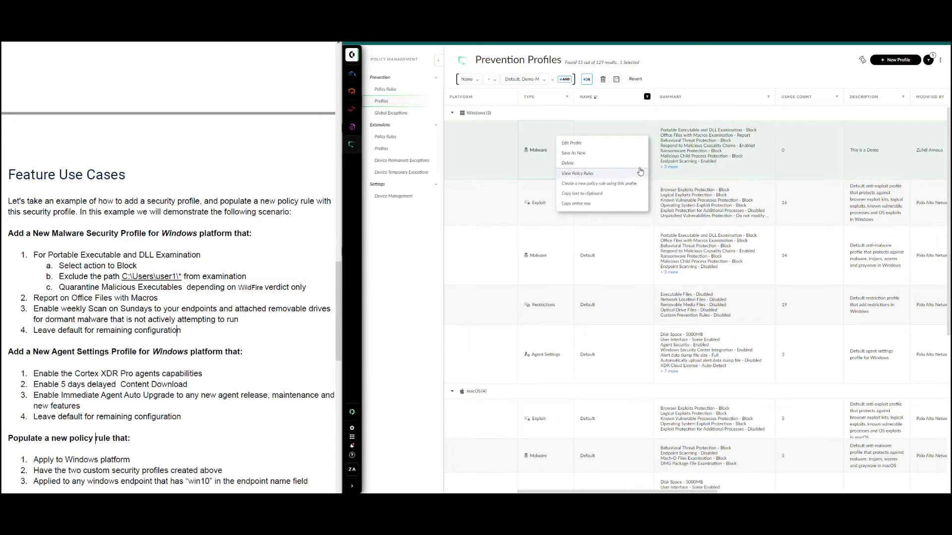
Remove Default from the name filter so the Prevention Profiles table is limited to Demo-M
{"action": "left_click", "coordinate": [539, 83]}
{"action": "scroll", "coordinate": [530, 158], "scroll_direction": "down", "scroll_amount": 2}
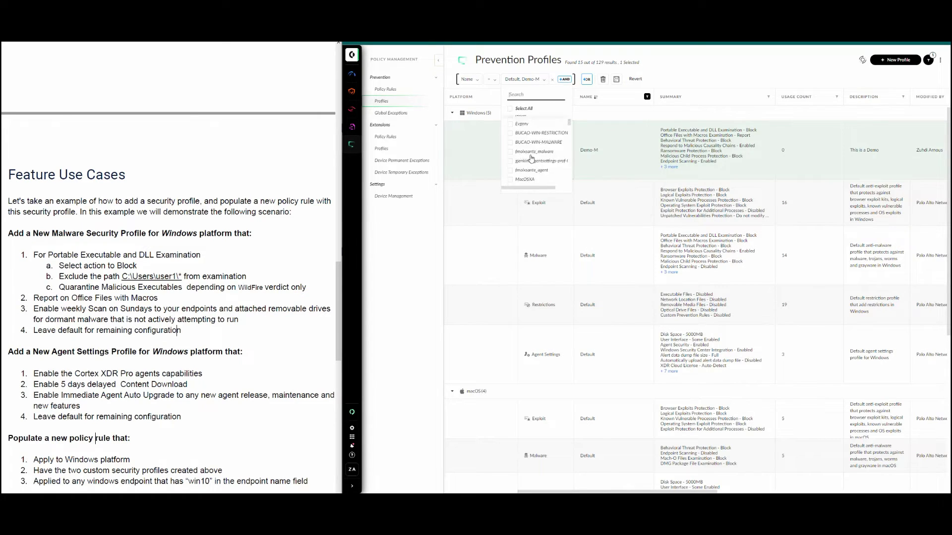
{"action": "type", "text": "def"}
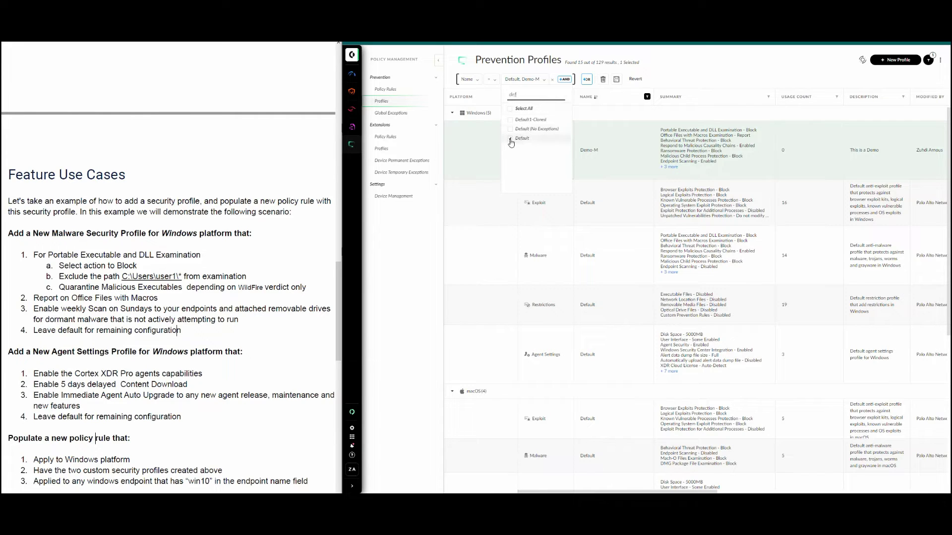
{"action": "left_click", "coordinate": [540, 138]}
{"action": "left_click", "coordinate": [667, 75]}
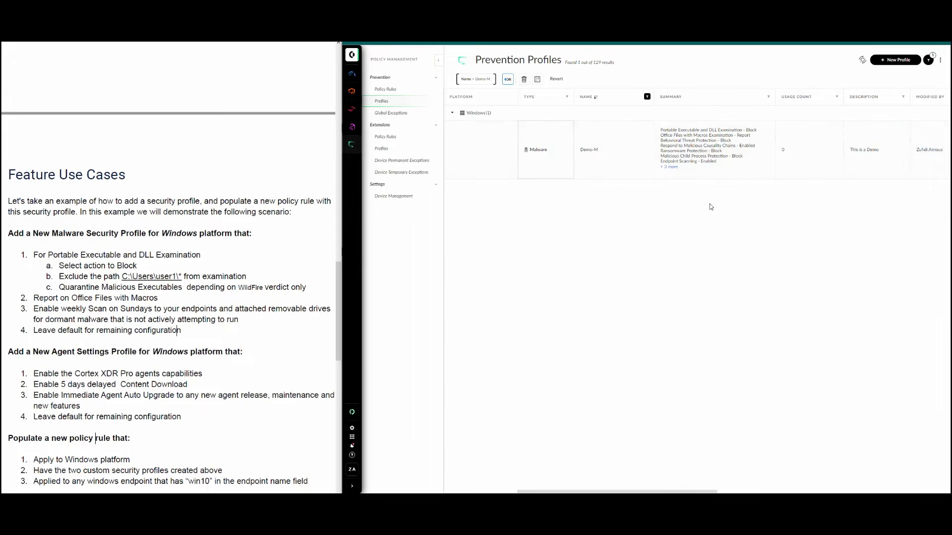
{"action": "mouse_move", "coordinate": [570, 151]}
{"action": "mouse_move", "coordinate": [856, 166]}
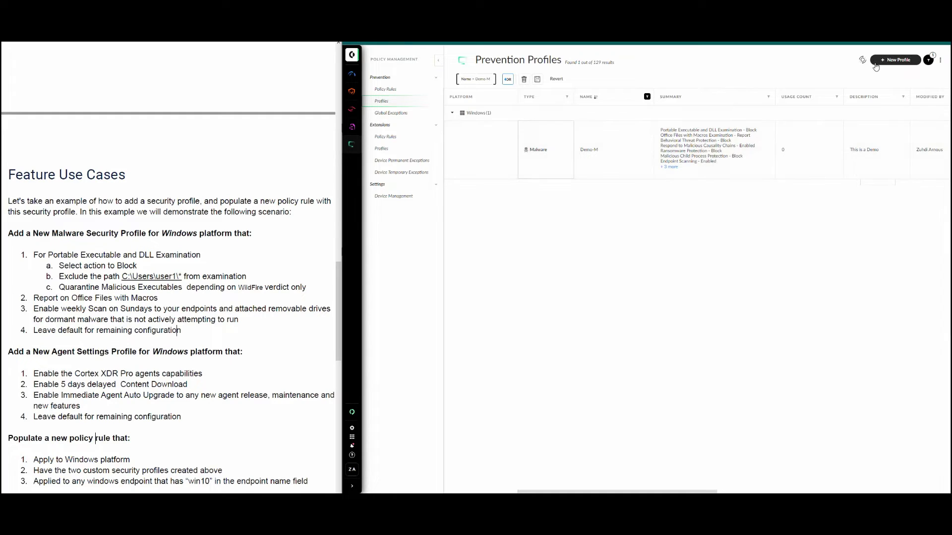
Start a new prevention profile of type Agent Settings for the Windows platform
{"action": "left_click", "coordinate": [896, 60]}
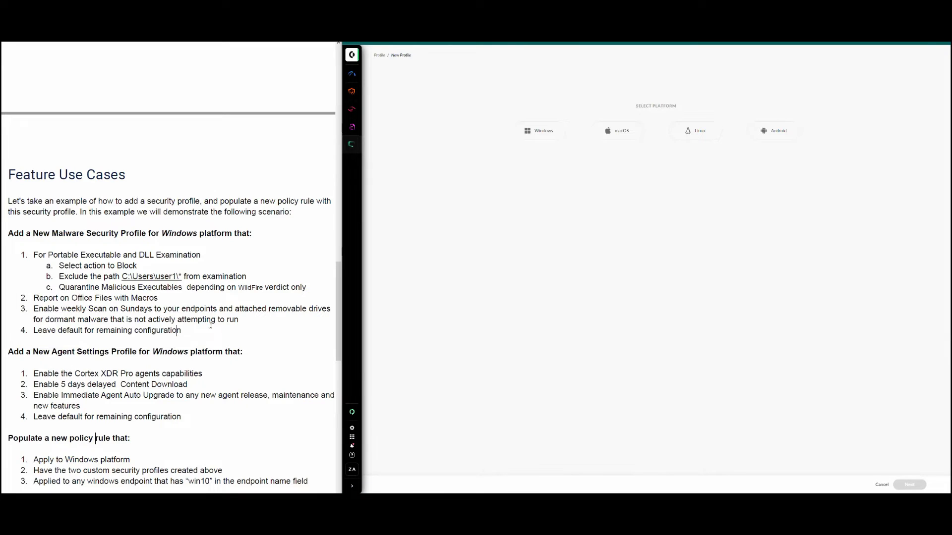
{"action": "double_click", "coordinate": [155, 352]}
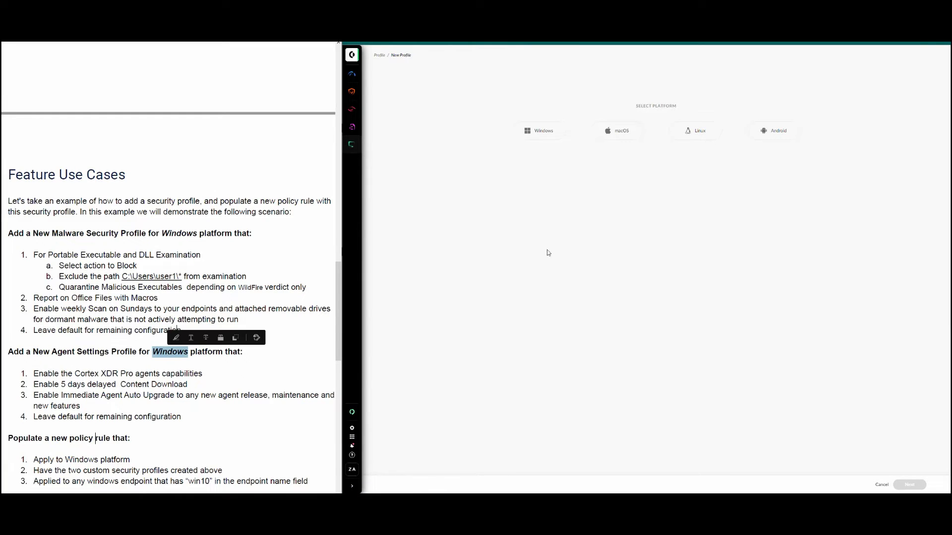
{"action": "left_click", "coordinate": [615, 134]}
{"action": "left_click", "coordinate": [690, 132]}
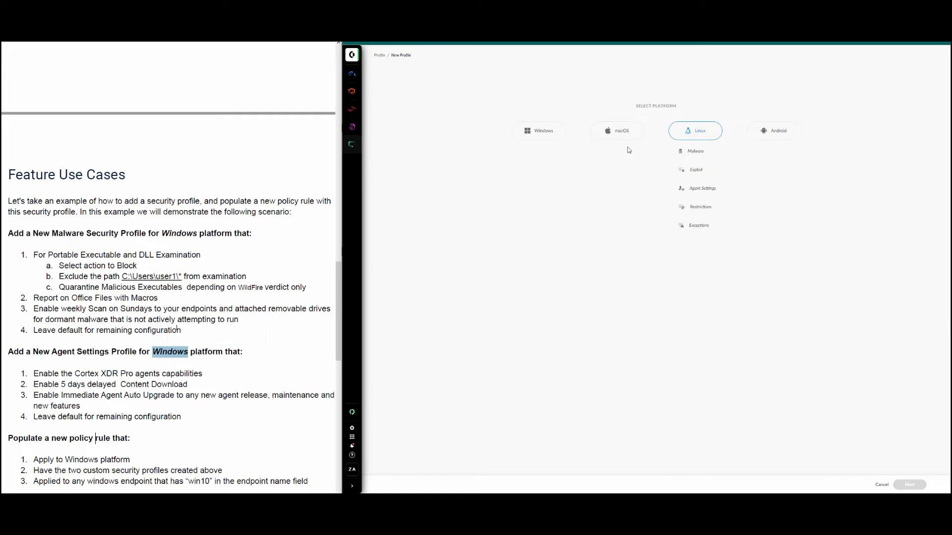
{"action": "left_click", "coordinate": [537, 136]}
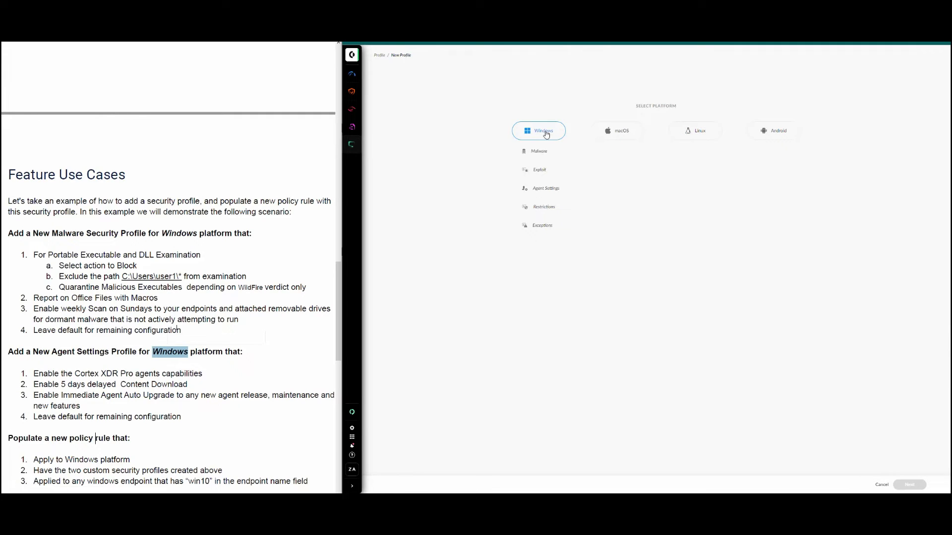
{"action": "left_click", "coordinate": [545, 189]}
{"action": "left_click", "coordinate": [910, 485]}
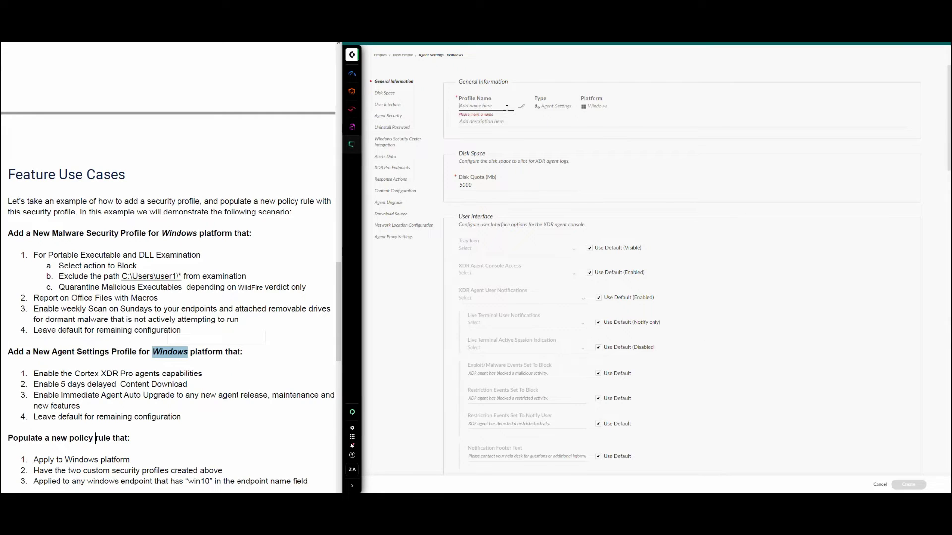
Name the agent settings profile Demo-A and give it the description "This is a Demo"
{"action": "type", "text": "Demo"}
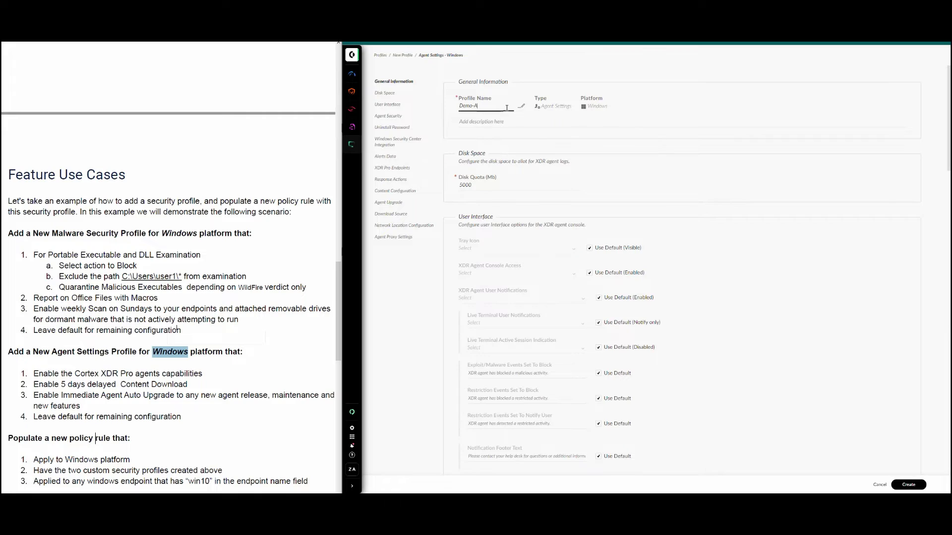
{"action": "type", "text": "-A"}
{"action": "left_click", "coordinate": [528, 122]}
{"action": "type", "text": "T"}
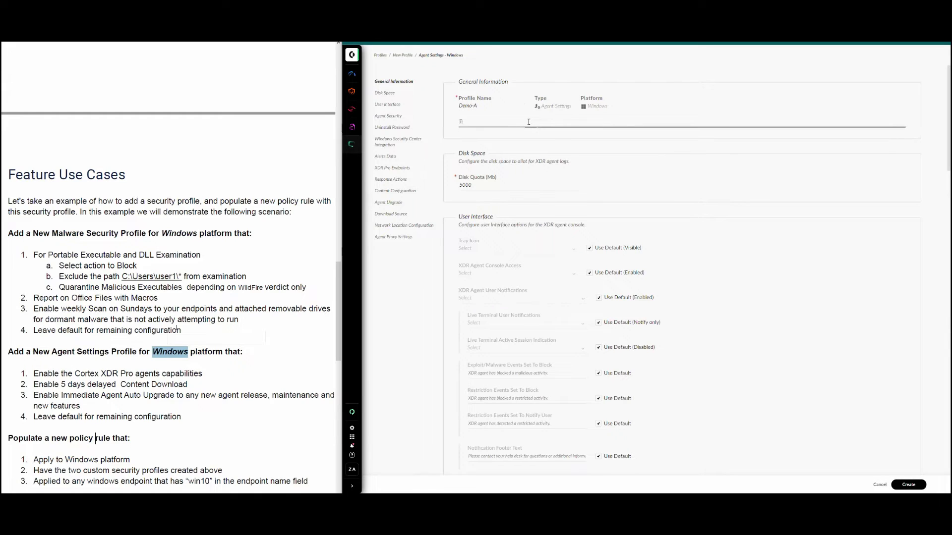
{"action": "type", "text": "his is a Demo"}
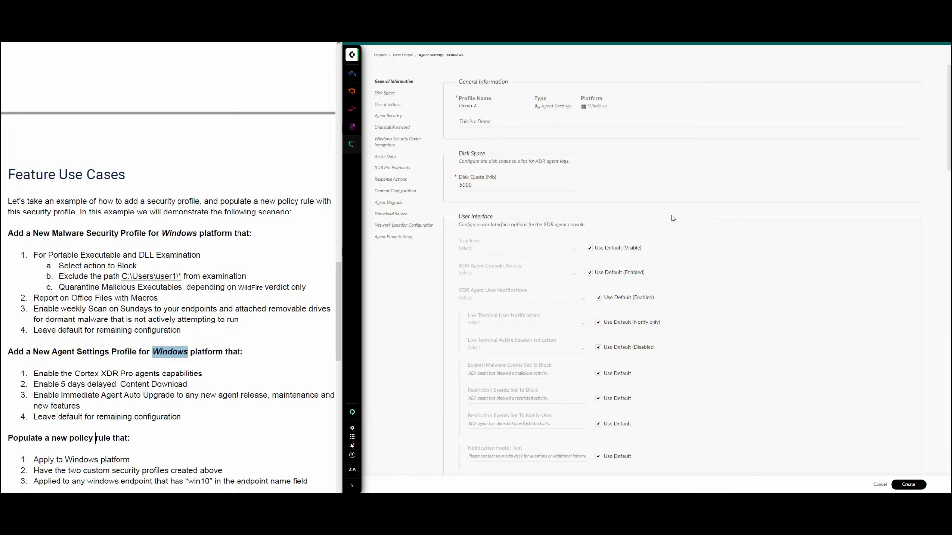
Set XDR Pro Endpoints Capabilities to Enabled instead of using the default
{"action": "scroll", "coordinate": [685, 273], "scroll_direction": "down", "scroll_amount": 5}
{"action": "scroll", "coordinate": [689, 269], "scroll_direction": "up", "scroll_amount": 5}
{"action": "left_click", "coordinate": [405, 169]}
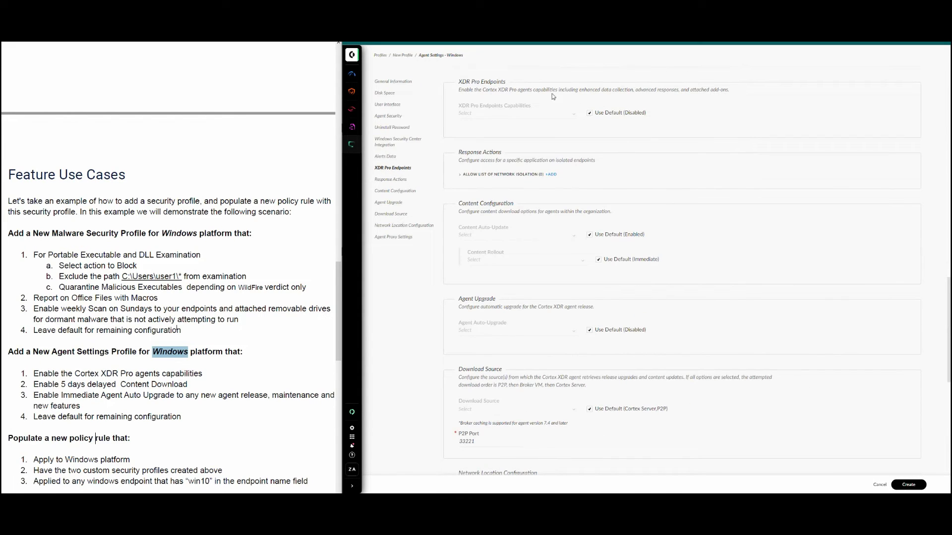
{"action": "left_click", "coordinate": [589, 113]}
{"action": "left_click", "coordinate": [475, 124]}
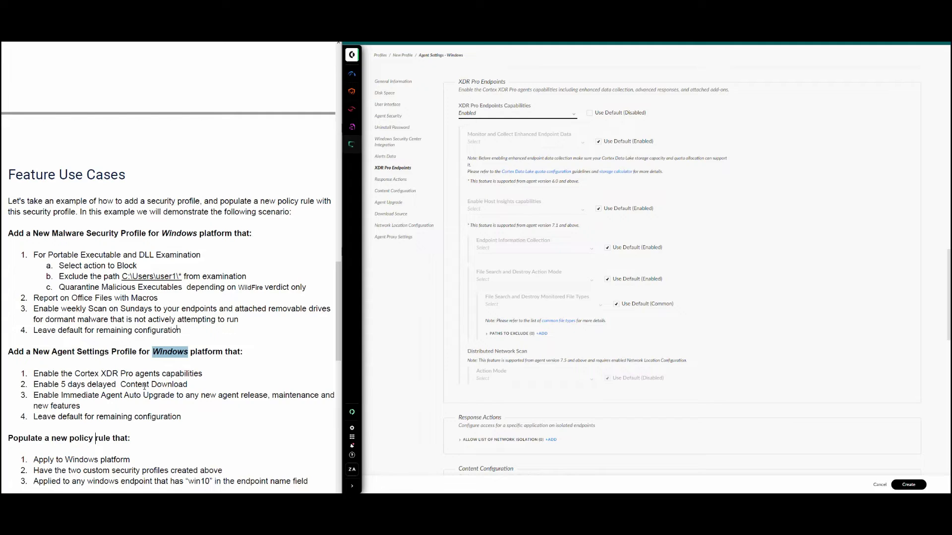
Set Content Rollout to Delayed with a delay period of 5 days in the Content Configuration section
{"action": "left_click_drag", "start_coordinate": [33, 384], "coordinate": [112, 391]}
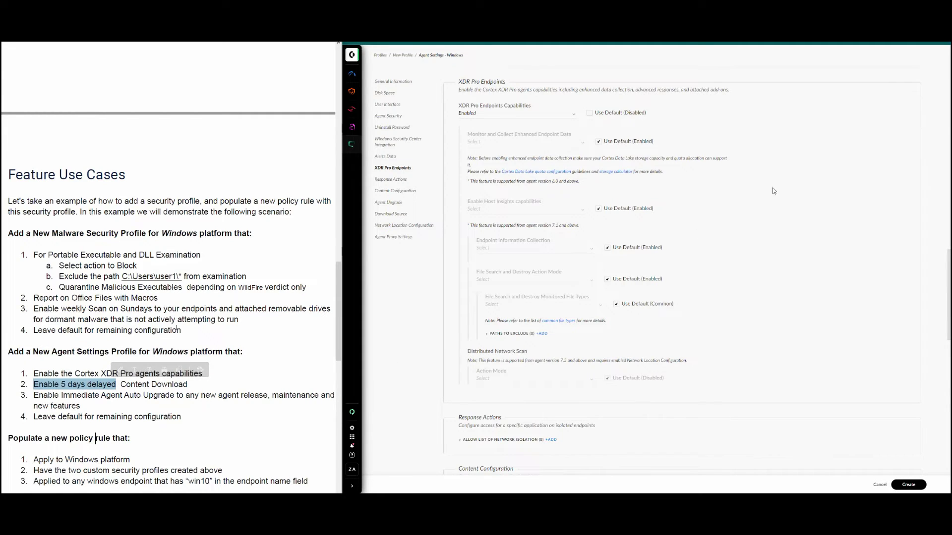
{"action": "scroll", "coordinate": [764, 239], "scroll_direction": "down", "scroll_amount": 5}
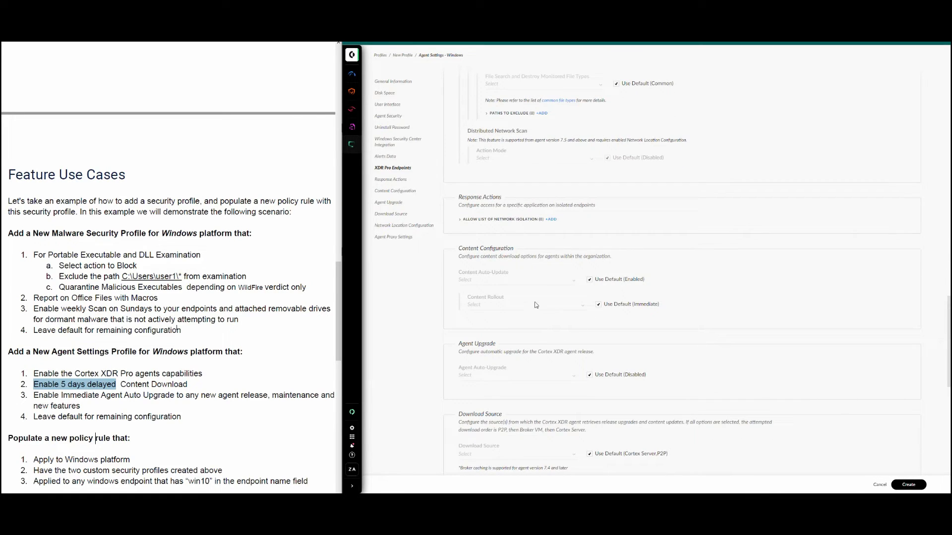
{"action": "left_click", "coordinate": [586, 308]}
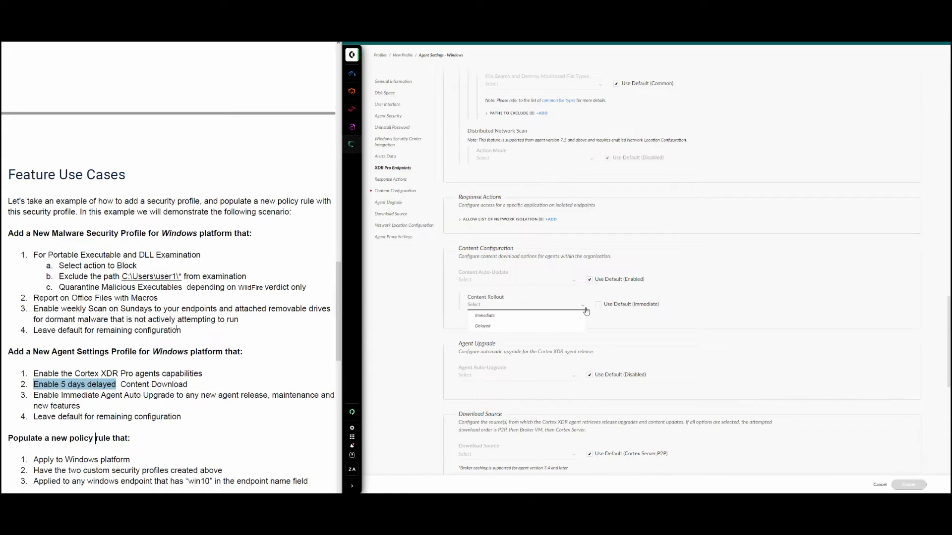
{"action": "left_click", "coordinate": [499, 327]}
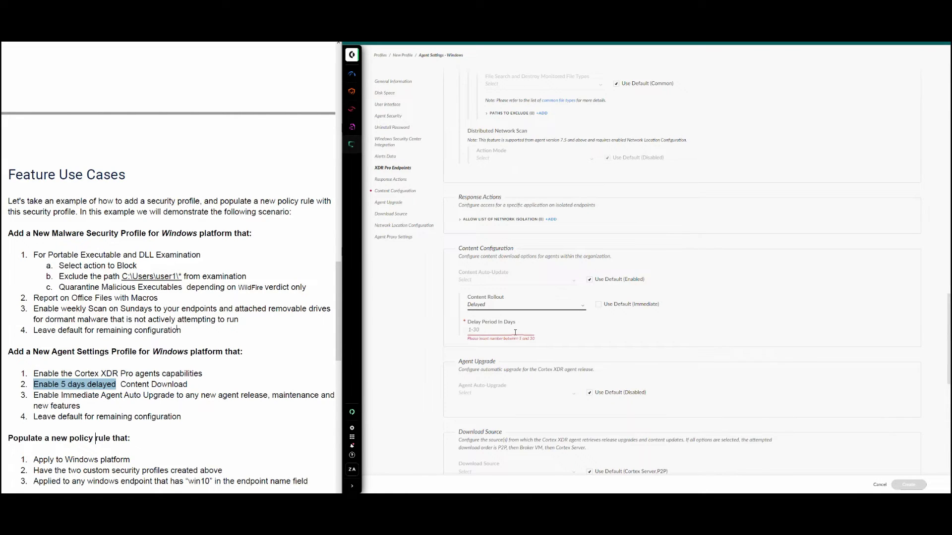
{"action": "left_click", "coordinate": [515, 333]}
{"action": "type", "text": "5"}
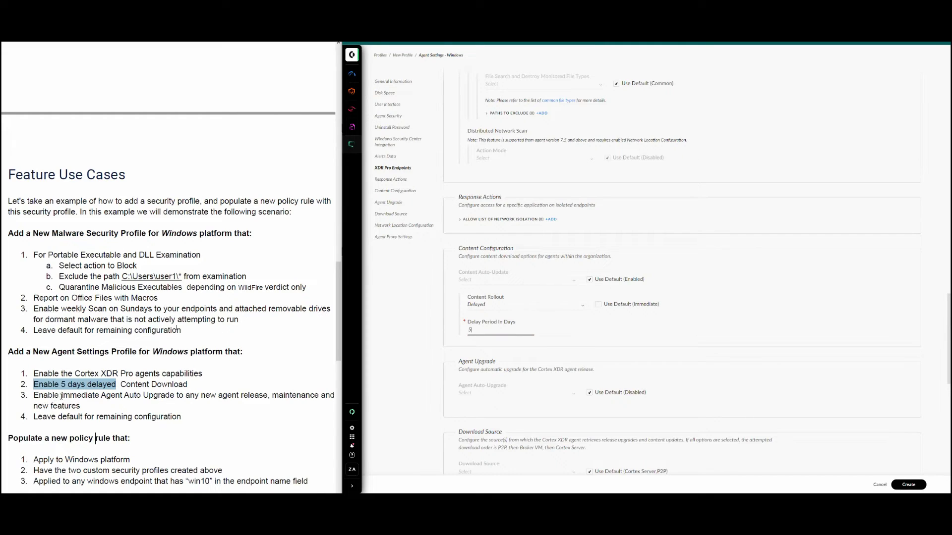
Set Agent Auto-Upgrade to Enabled instead of using the default
{"action": "left_click_drag", "start_coordinate": [143, 395], "coordinate": [199, 396]}
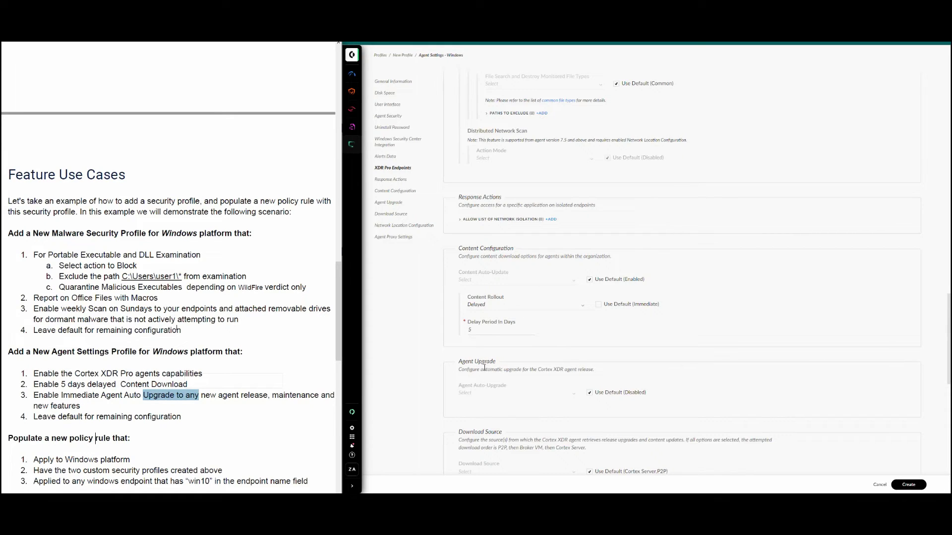
{"action": "scroll", "coordinate": [686, 345], "scroll_direction": "down", "scroll_amount": 3}
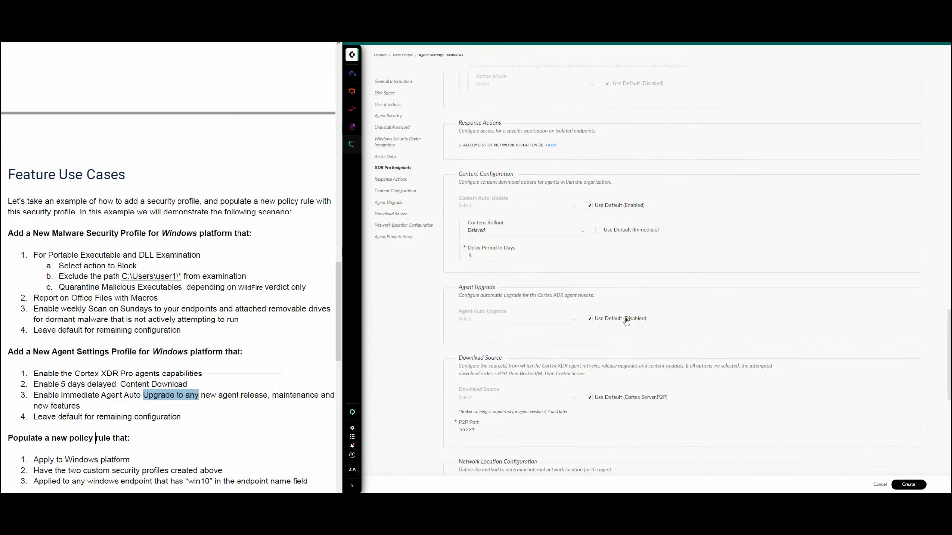
{"action": "left_click", "coordinate": [590, 318]}
{"action": "left_click", "coordinate": [567, 323]}
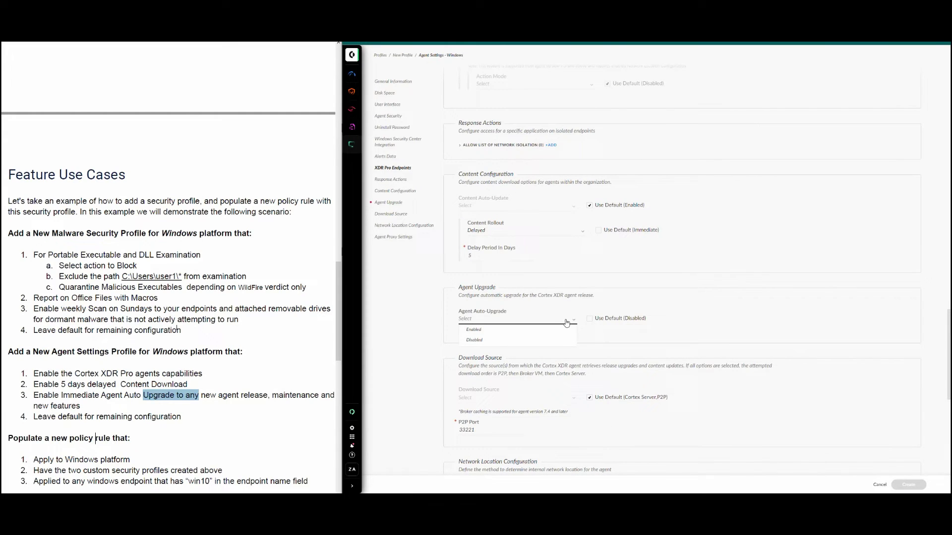
{"action": "left_click", "coordinate": [473, 329]}
{"action": "scroll", "coordinate": [752, 311], "scroll_direction": "down", "scroll_amount": 1}
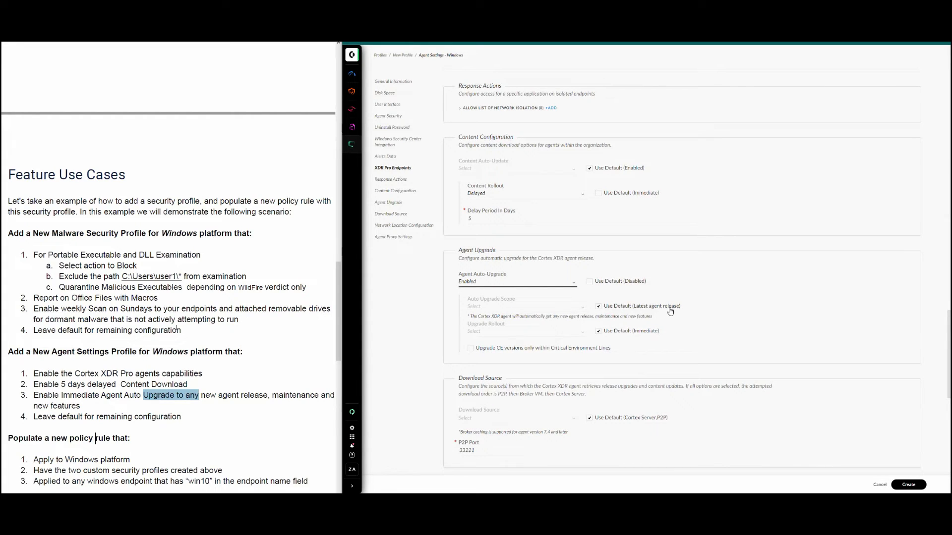
Try the Auto Upgrade Scope option "Only maintenance releases in a specific version" and show its release version choices
{"action": "left_click", "coordinate": [581, 312]}
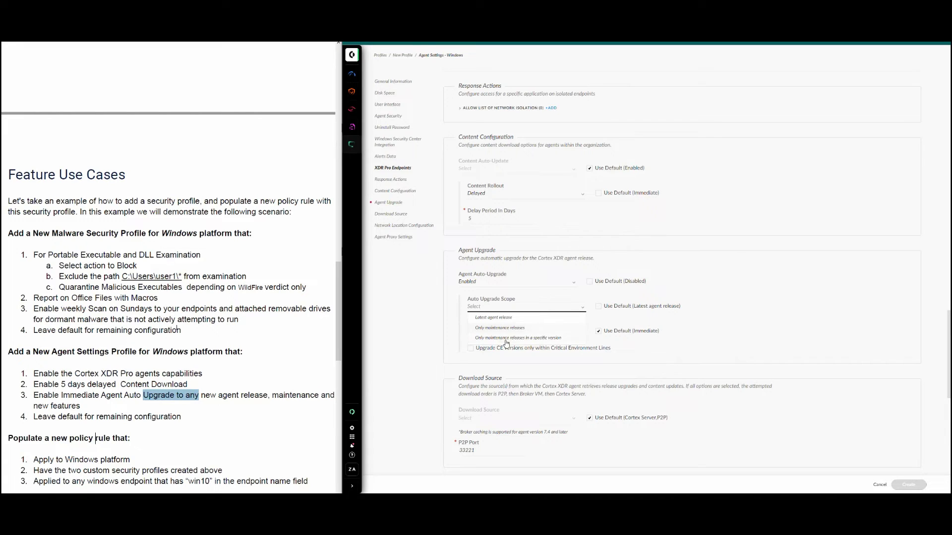
{"action": "left_click", "coordinate": [562, 341]}
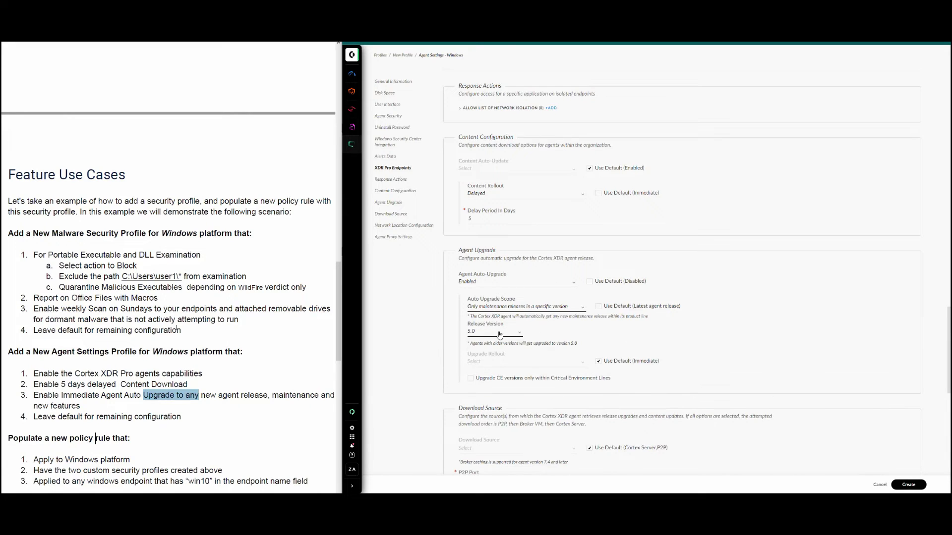
{"action": "left_click", "coordinate": [498, 332]}
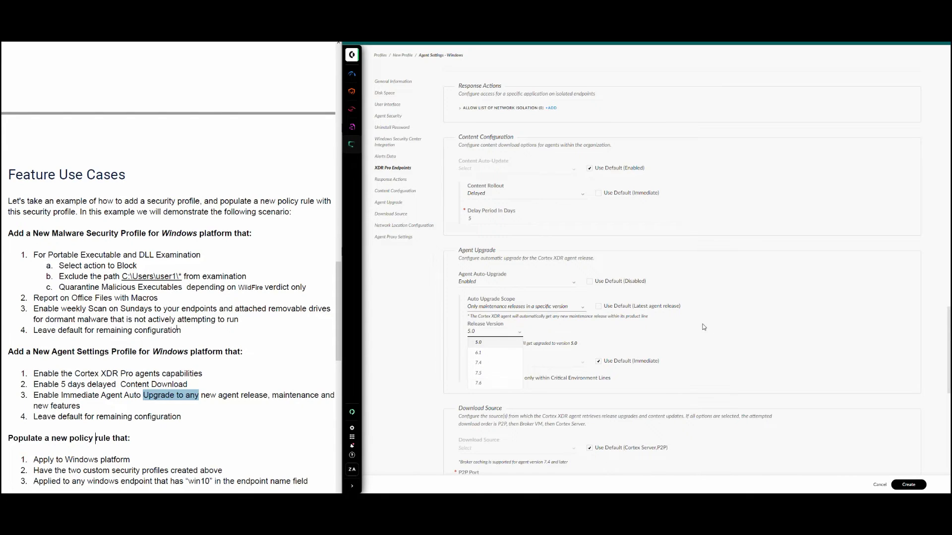
Set the Auto Upgrade Scope to Latest agent release and create the agent settings profile
{"action": "left_click", "coordinate": [566, 307]}
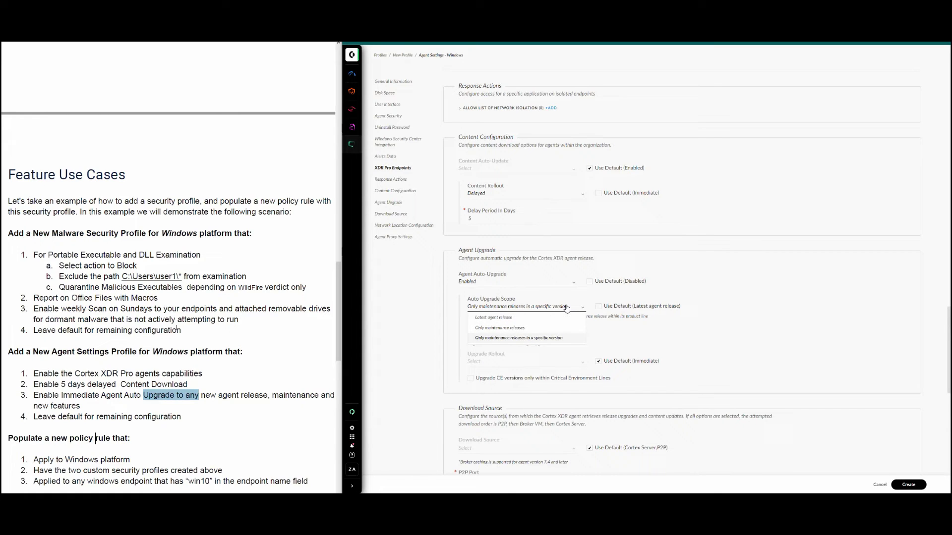
{"action": "left_click", "coordinate": [509, 318]}
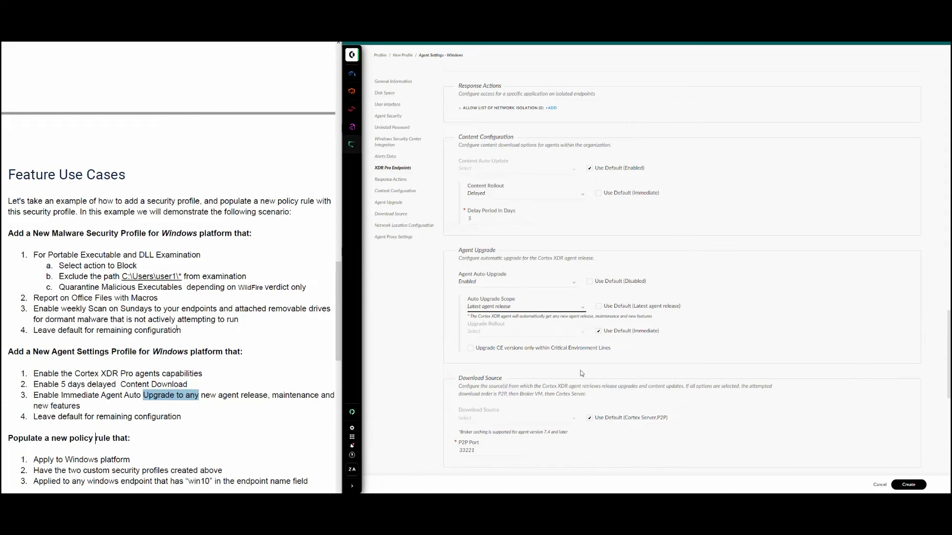
{"action": "left_click", "coordinate": [659, 374]}
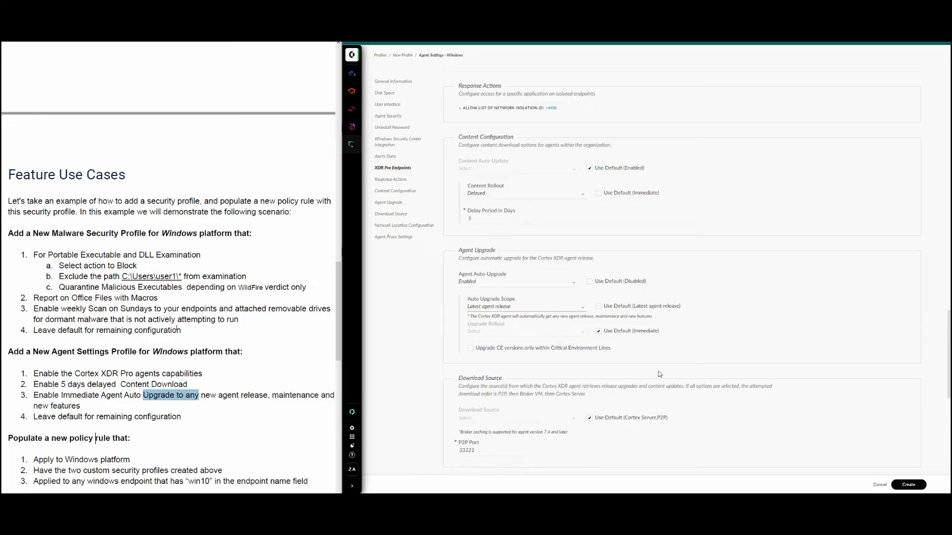
{"action": "left_click", "coordinate": [921, 486]}
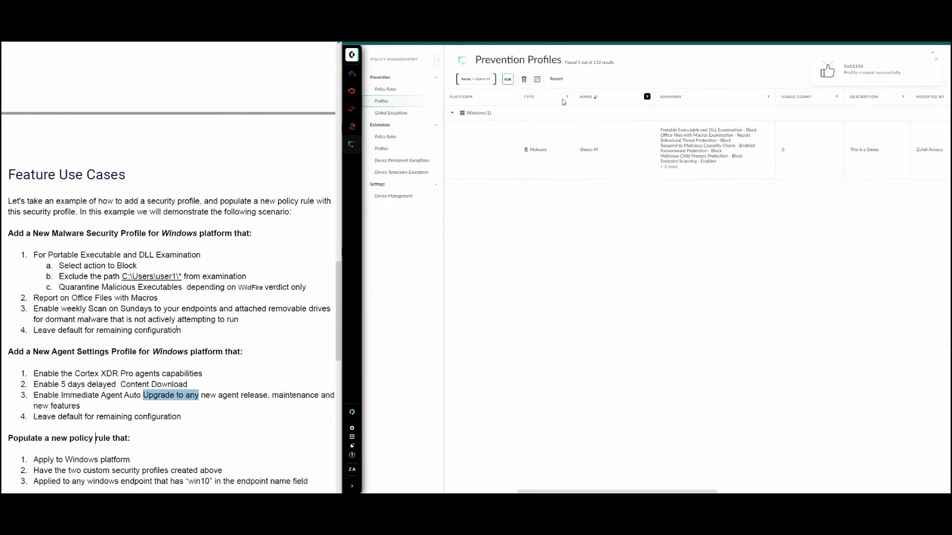
Add Demo-A to the name filter alongside Demo-M and review the full summaries of both profiles
{"action": "left_click", "coordinate": [647, 98]}
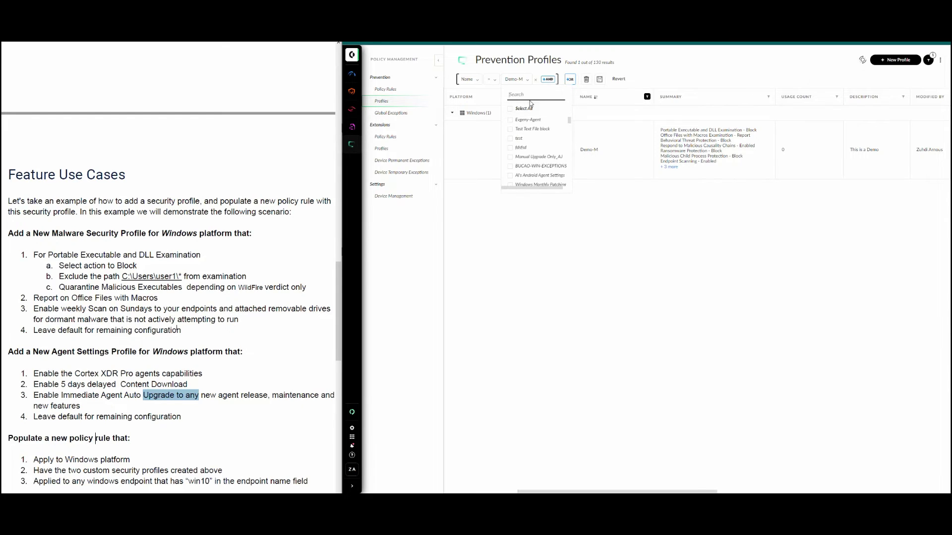
{"action": "type", "text": "demo"}
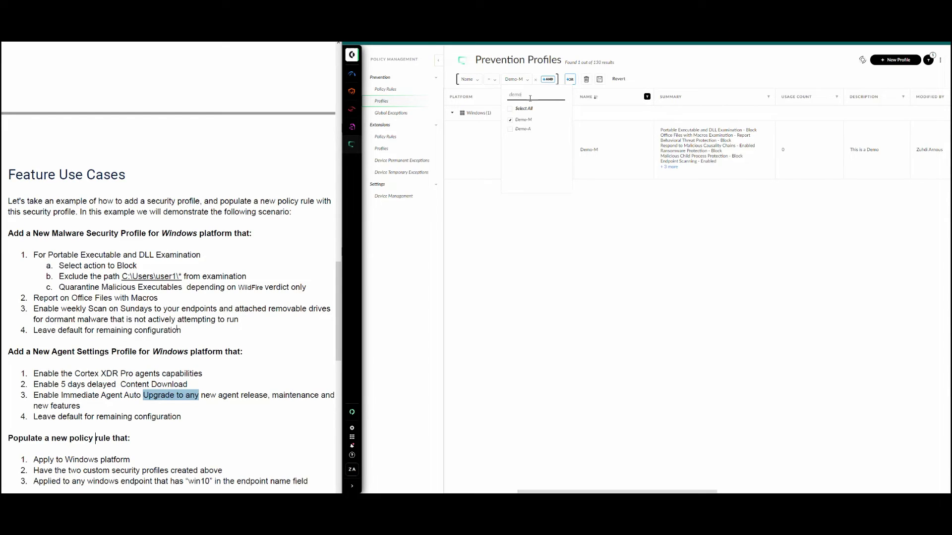
{"action": "left_click", "coordinate": [510, 129]}
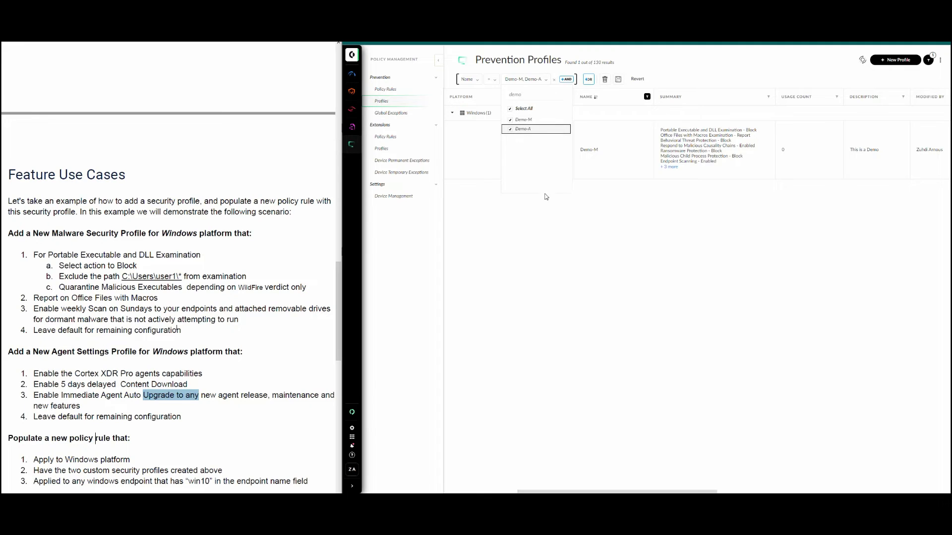
{"action": "left_click", "coordinate": [600, 229]}
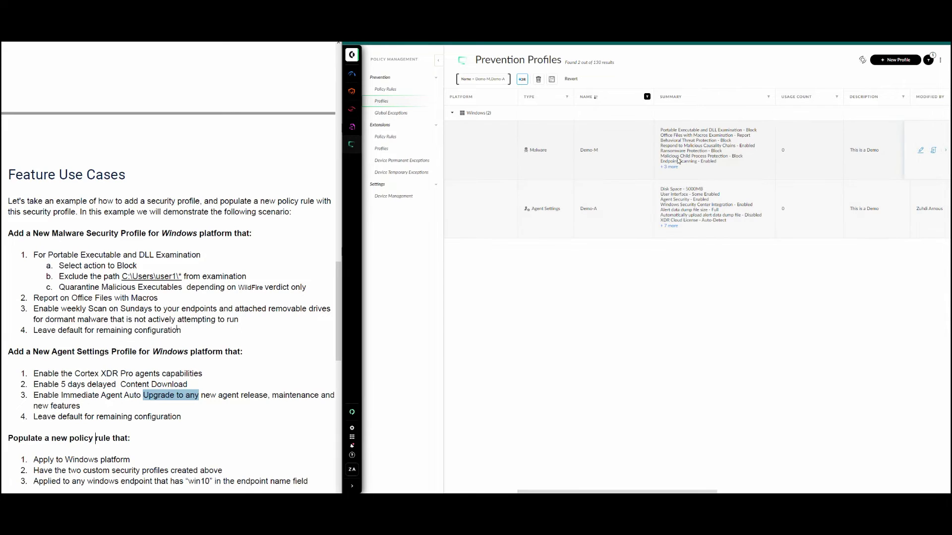
{"action": "mouse_move", "coordinate": [674, 169]}
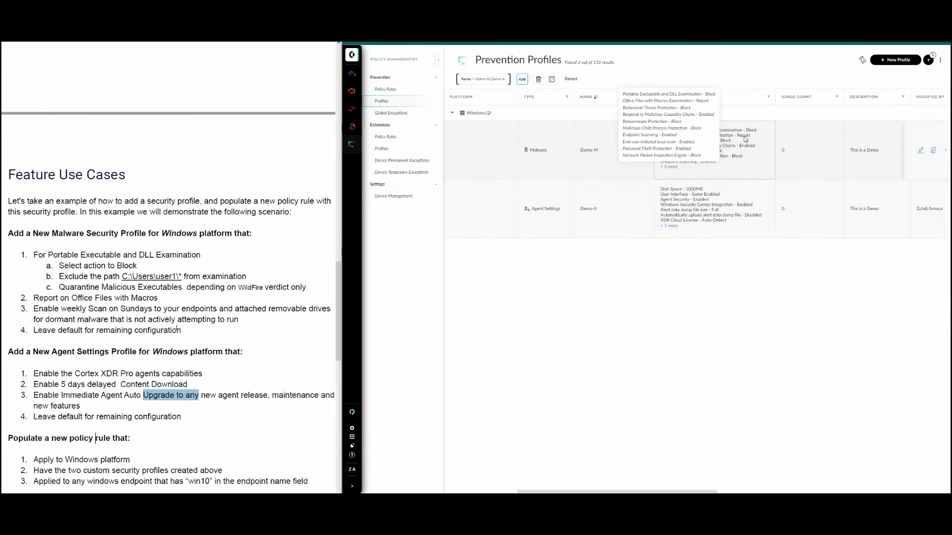
{"action": "mouse_move", "coordinate": [671, 227]}
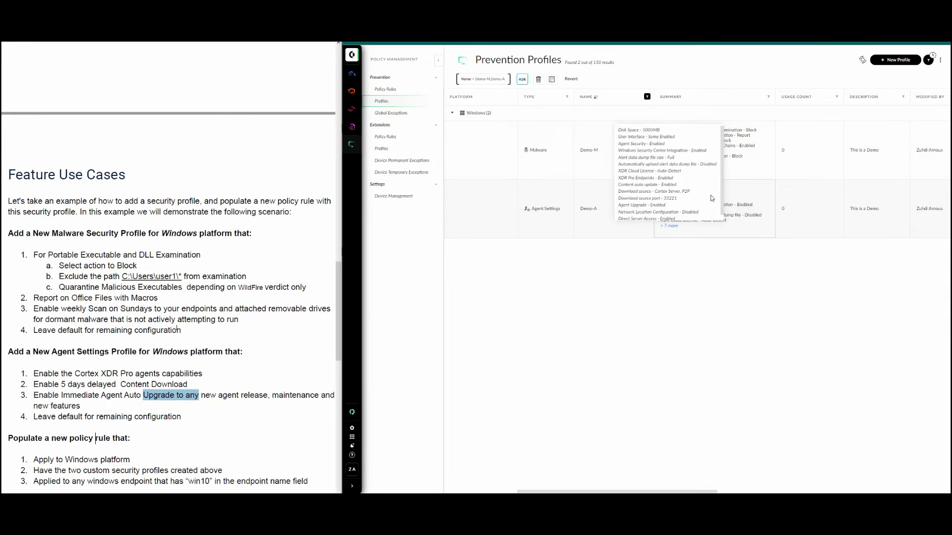
{"action": "scroll", "coordinate": [712, 197], "scroll_direction": "down", "scroll_amount": 1}
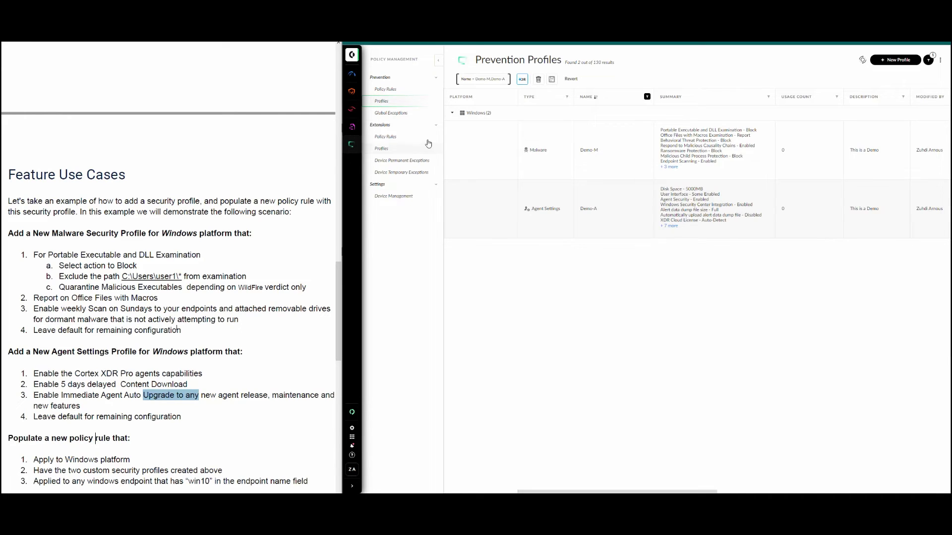
Start a new prevention policy rule named Demo-P for the Windows platform with the description "This is a Demo"
{"action": "left_click", "coordinate": [400, 93]}
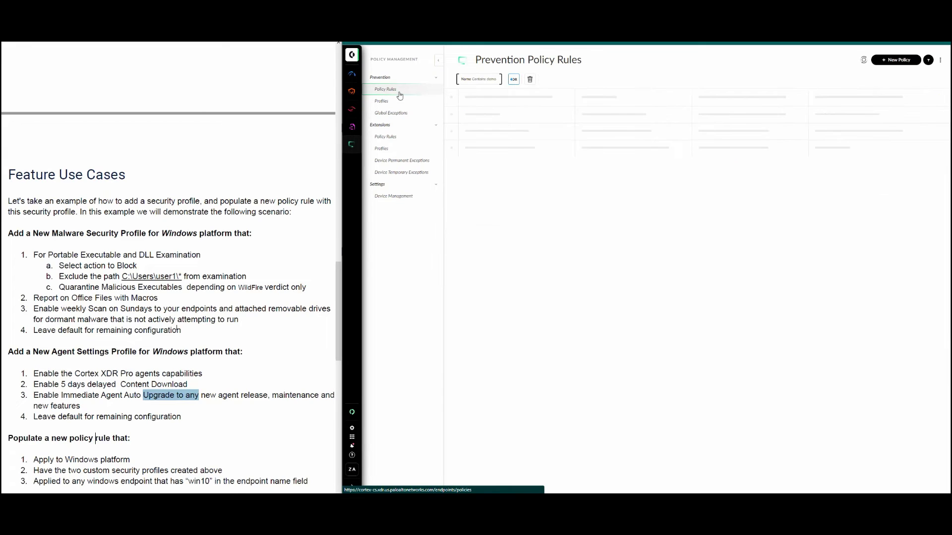
{"action": "left_click", "coordinate": [896, 60]}
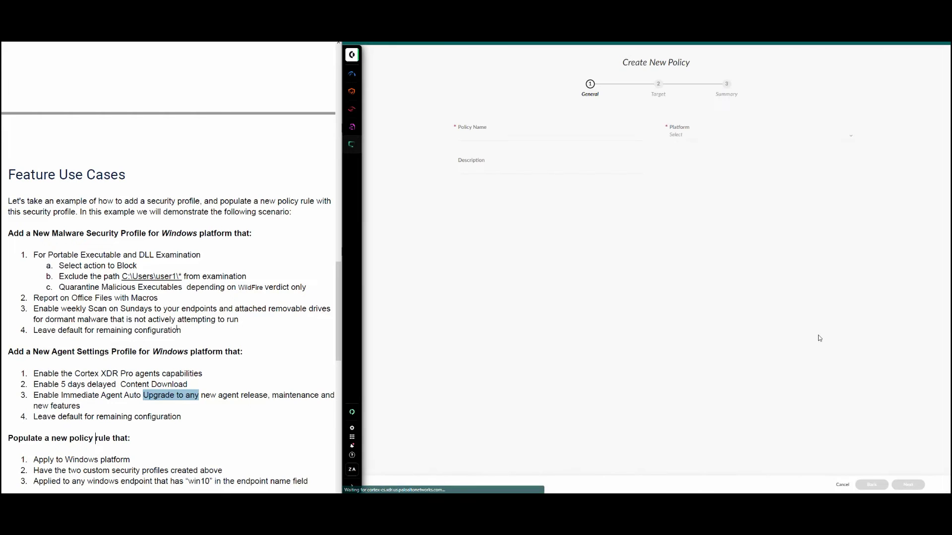
{"action": "left_click", "coordinate": [526, 138]}
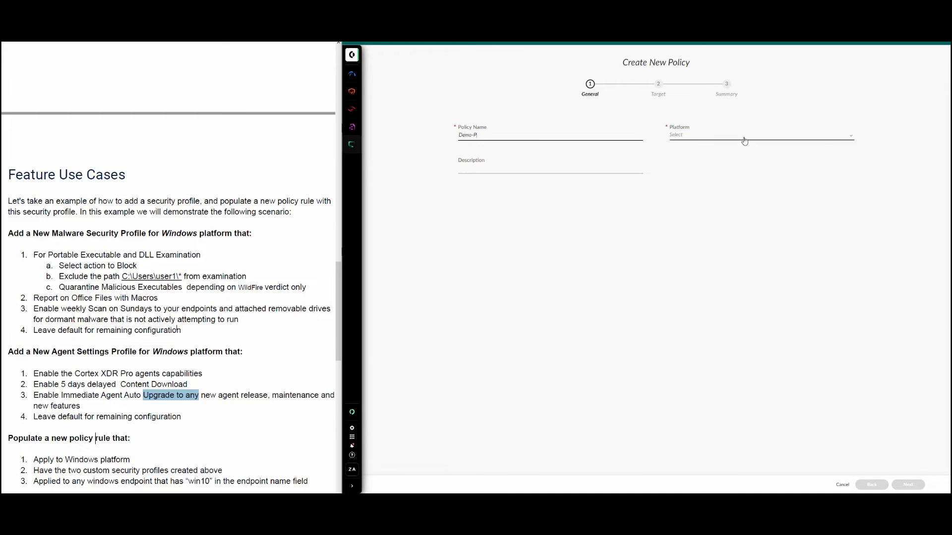
{"action": "left_click", "coordinate": [89, 461]}
{"action": "double_click", "coordinate": [88, 461]}
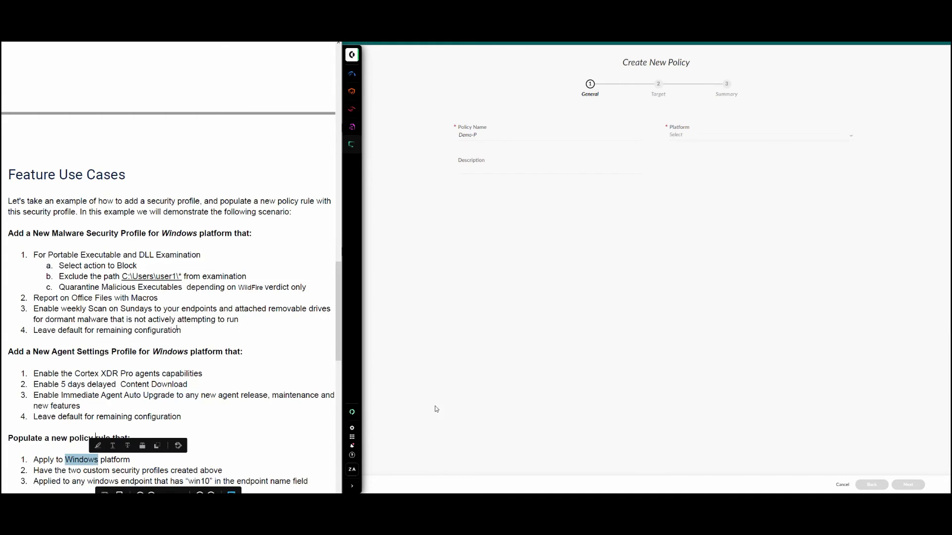
{"action": "left_click", "coordinate": [852, 136]}
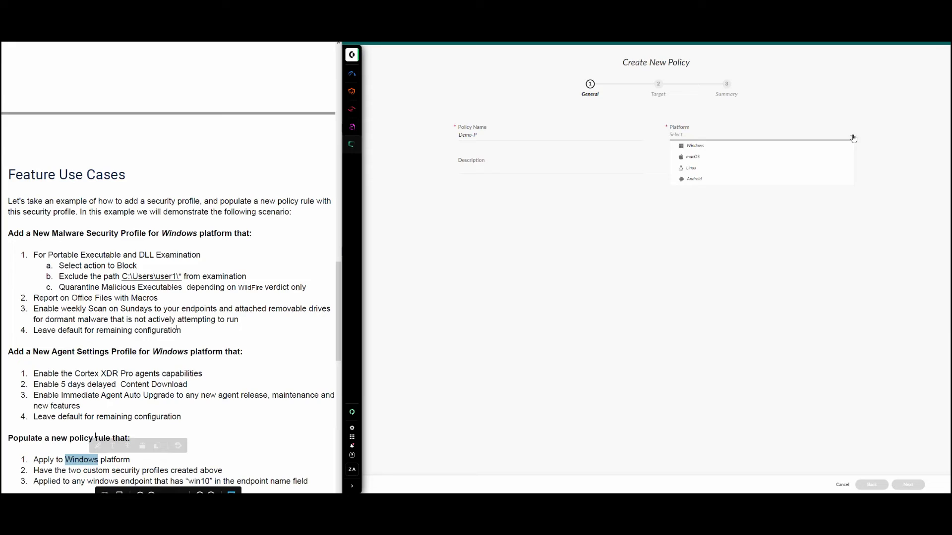
{"action": "left_click", "coordinate": [735, 149]}
{"action": "left_click", "coordinate": [512, 169]}
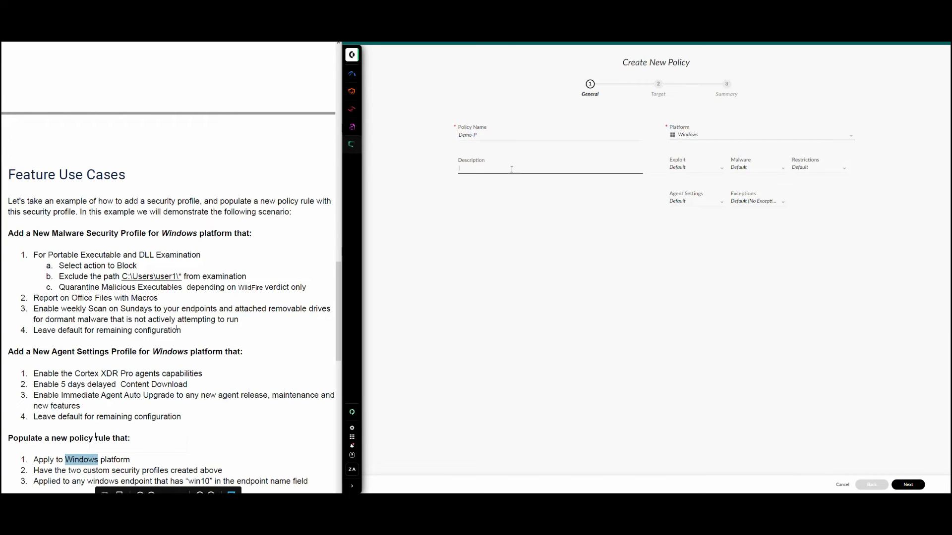
{"action": "type", "text": "This is a Demo"}
Assign the Demo-M malware profile and the Demo-A agent settings profile to the policy and proceed to target selection
{"action": "left_click", "coordinate": [783, 173]}
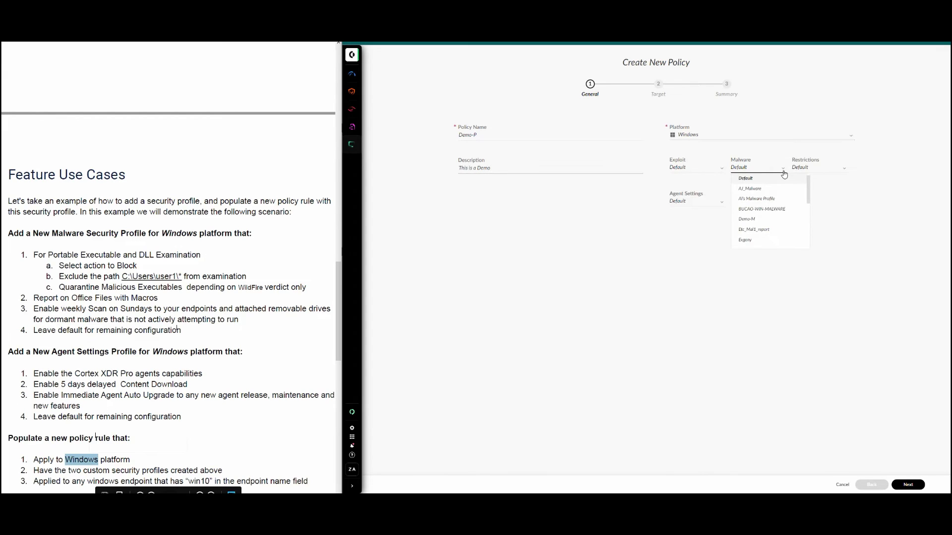
{"action": "left_click", "coordinate": [769, 221]}
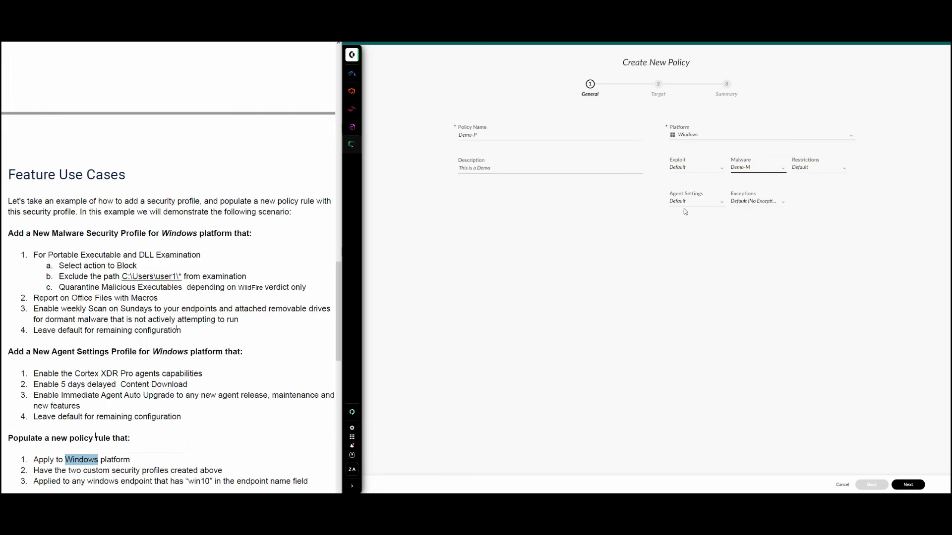
{"action": "left_click", "coordinate": [720, 203]}
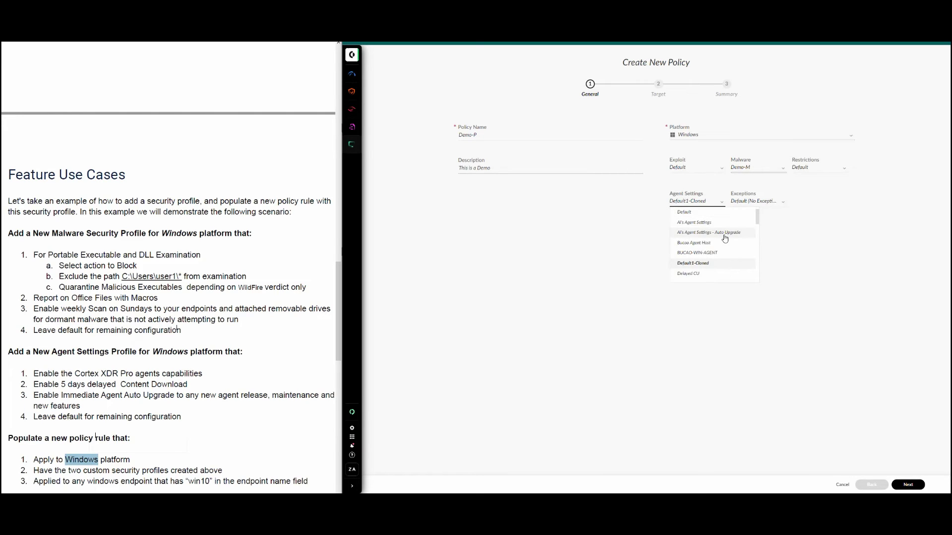
{"action": "scroll", "coordinate": [724, 244], "scroll_direction": "down", "scroll_amount": 3}
{"action": "left_click", "coordinate": [699, 247]}
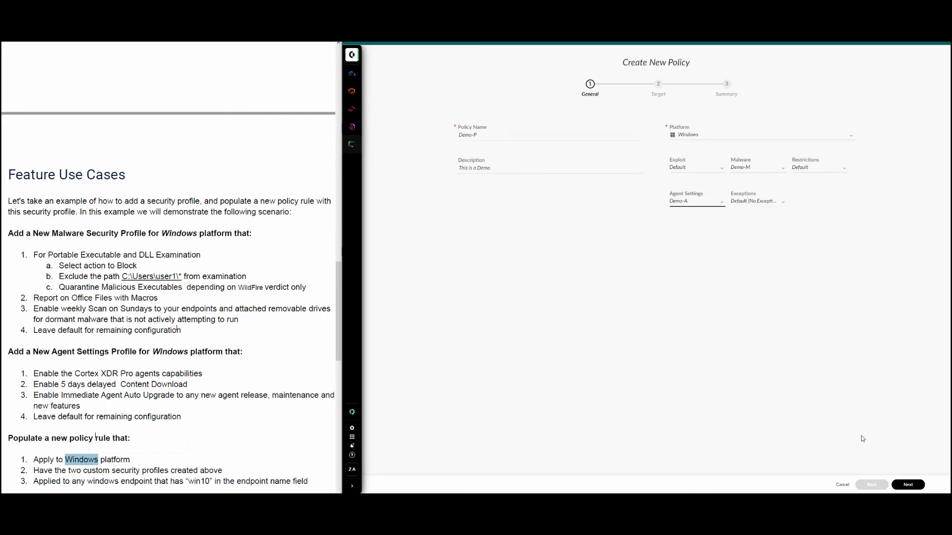
{"action": "left_click", "coordinate": [911, 486]}
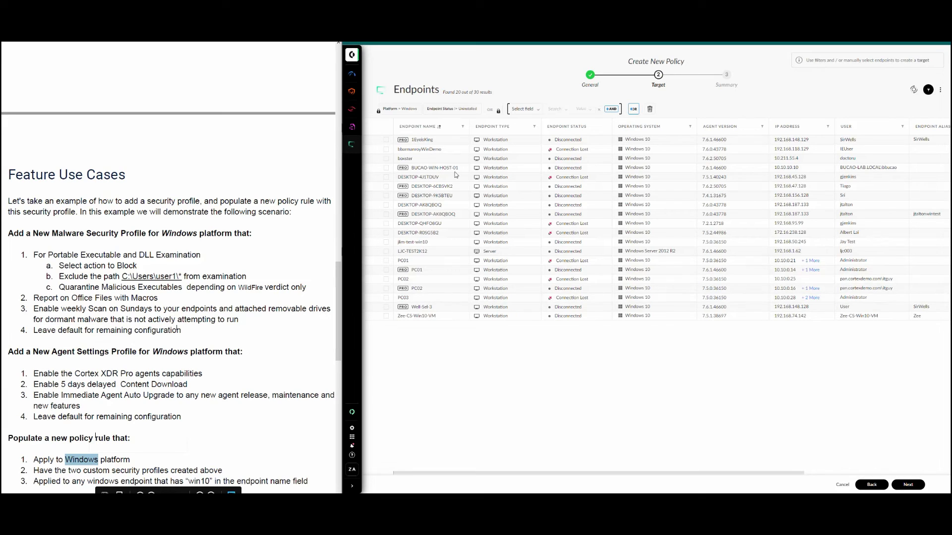
Filter the endpoints to names containing win10, select both matching Windows endpoints as the policy target, and proceed to the summary
{"action": "left_click", "coordinate": [462, 127]}
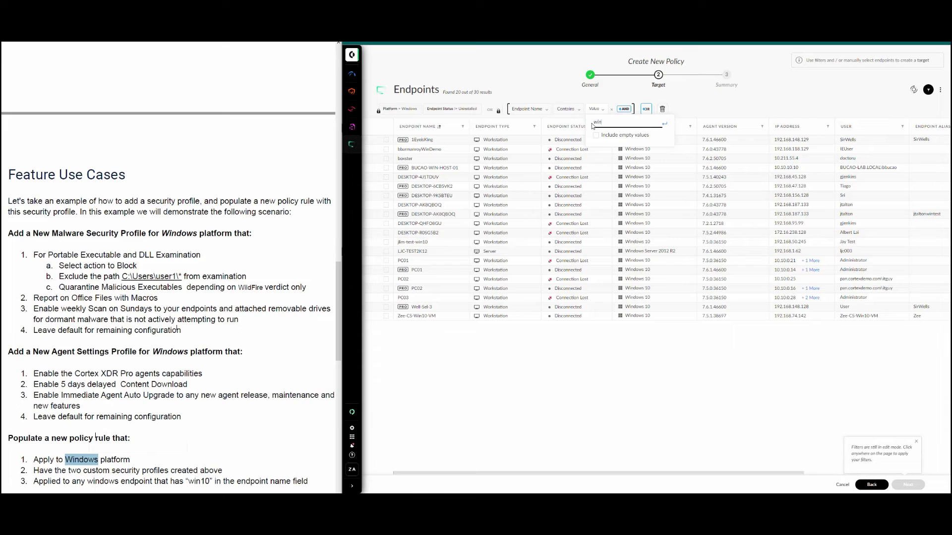
{"action": "left_click", "coordinate": [667, 125]}
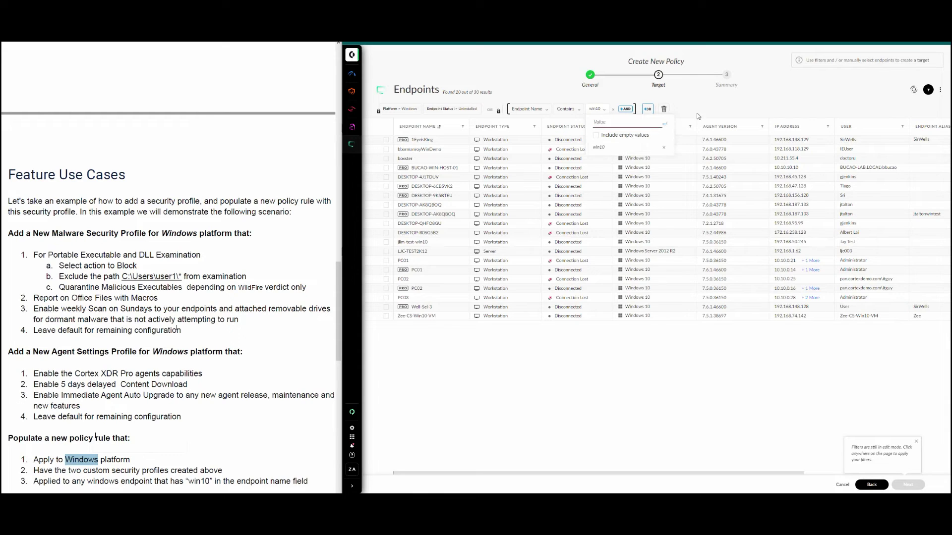
{"action": "left_click", "coordinate": [740, 103]}
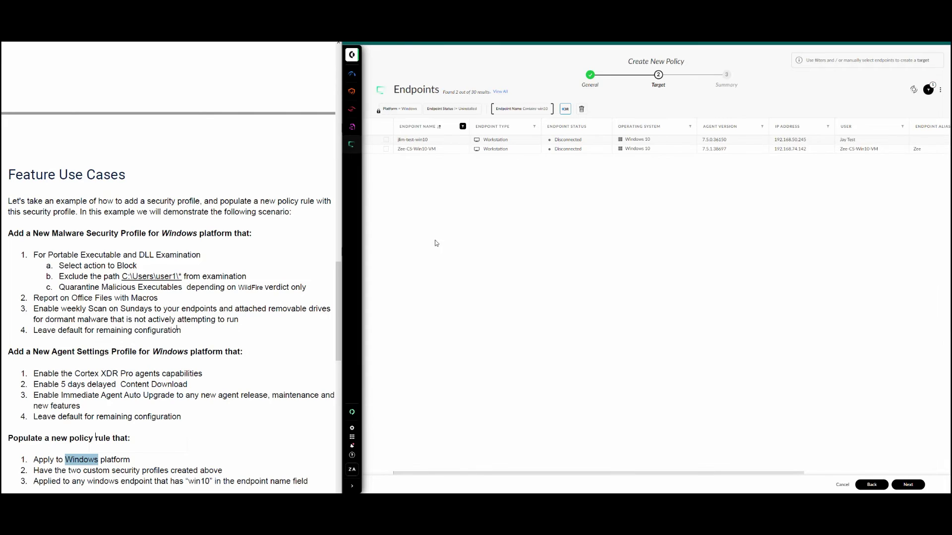
{"action": "left_click", "coordinate": [386, 141]}
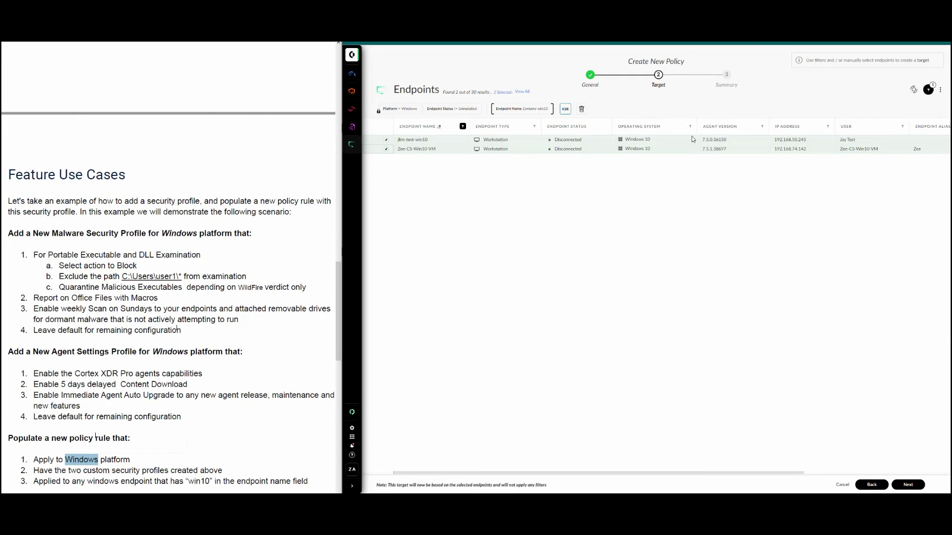
{"action": "left_click", "coordinate": [912, 486]}
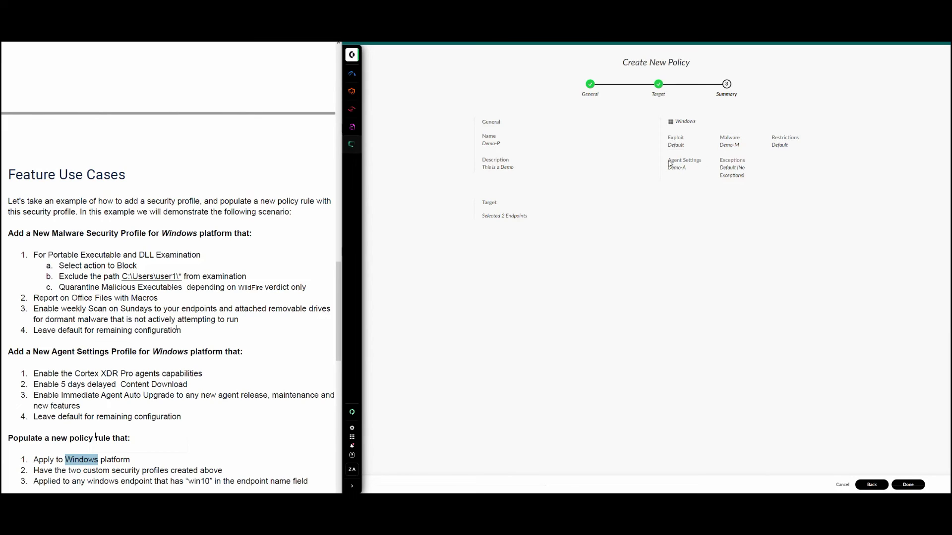
Review the Demo-P policy summary, finish creating the policy, and save the prevention policy rules
{"action": "left_click_drag", "start_coordinate": [669, 162], "coordinate": [693, 168]}
{"action": "left_click", "coordinate": [770, 157]}
{"action": "left_click", "coordinate": [909, 485]}
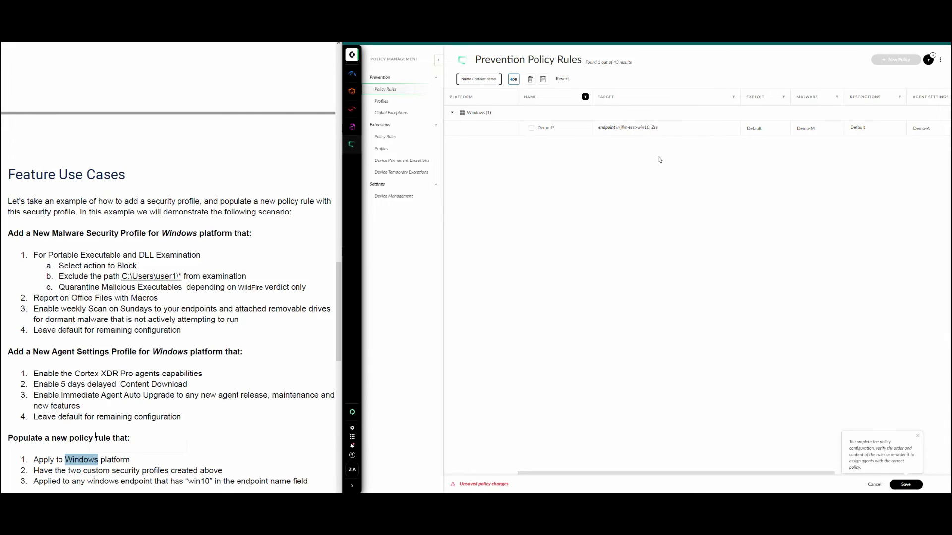
{"action": "left_click", "coordinate": [908, 486]}
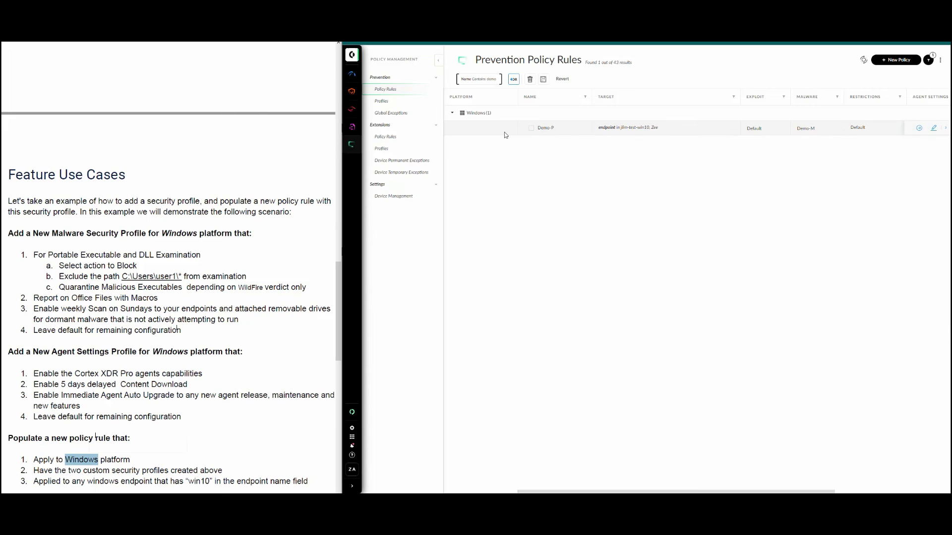
Clear the name filter on the prevention policy rules and try reordering Demo-P within the Windows rules
{"action": "left_click", "coordinate": [486, 81]}
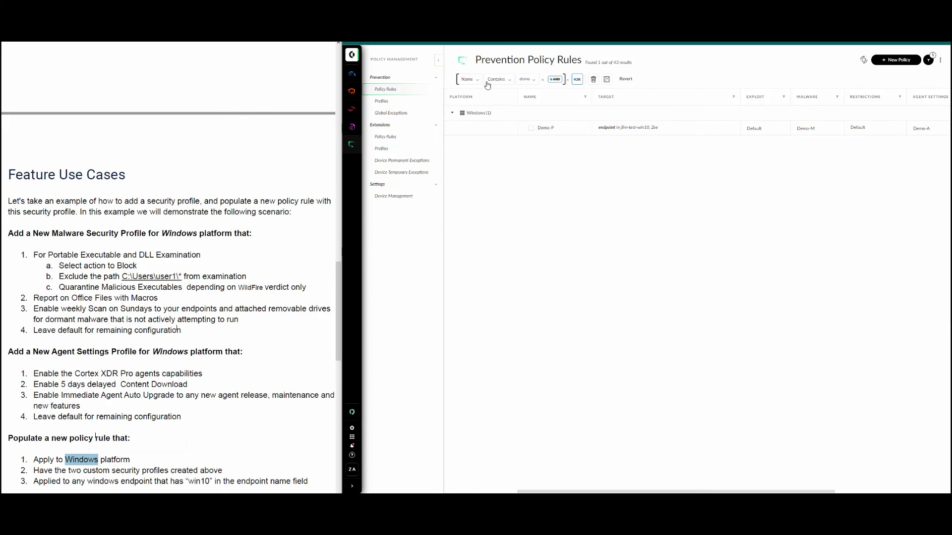
{"action": "left_click", "coordinate": [542, 79]}
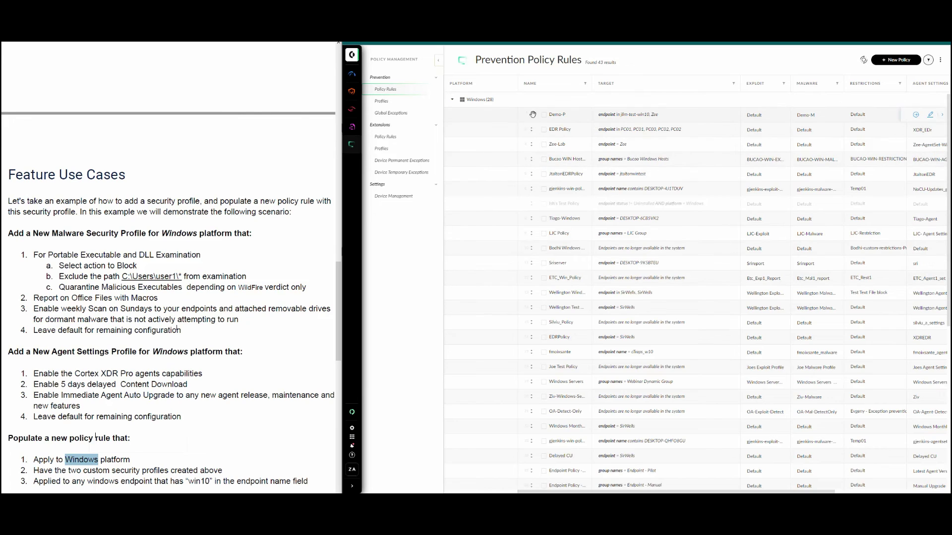
{"action": "mouse_move", "coordinate": [533, 114]}
{"action": "left_mouse_down"}
{"action": "mouse_move", "coordinate": [531, 156]}
{"action": "mouse_move", "coordinate": [533, 114]}
{"action": "left_mouse_up"}
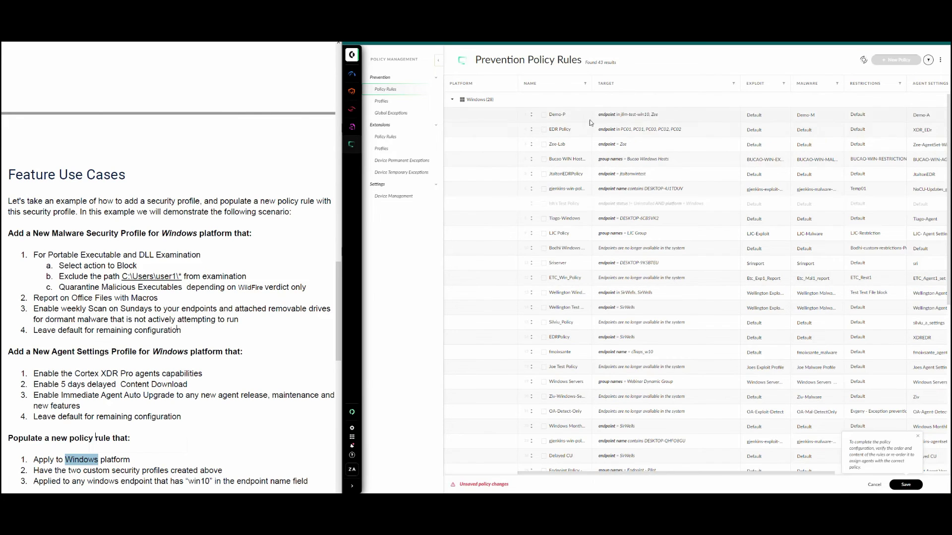
{"action": "left_click", "coordinate": [583, 122]}
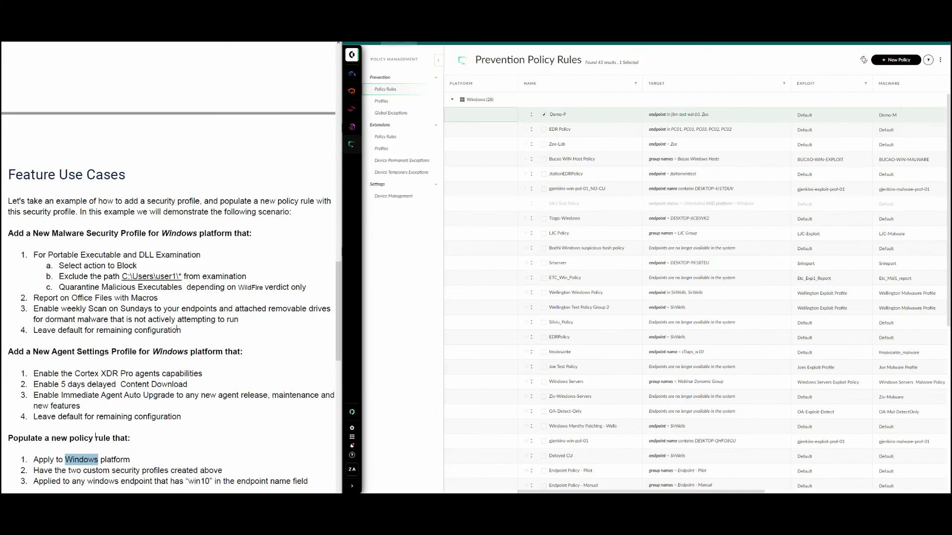
View the Demo-P policy details and look through its Demo-A agent settings and Demo-M malware sections
{"action": "right_click", "coordinate": [586, 115]}
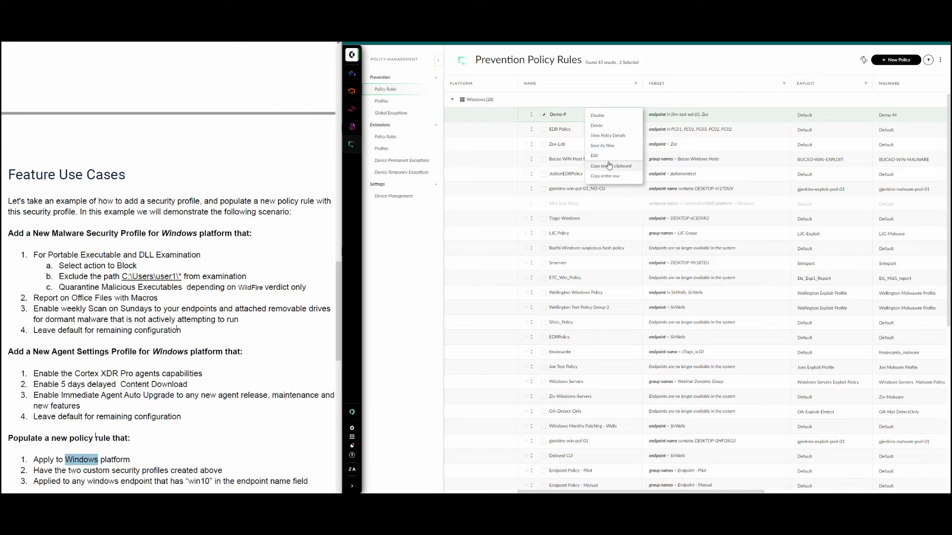
{"action": "left_click", "coordinate": [621, 141]}
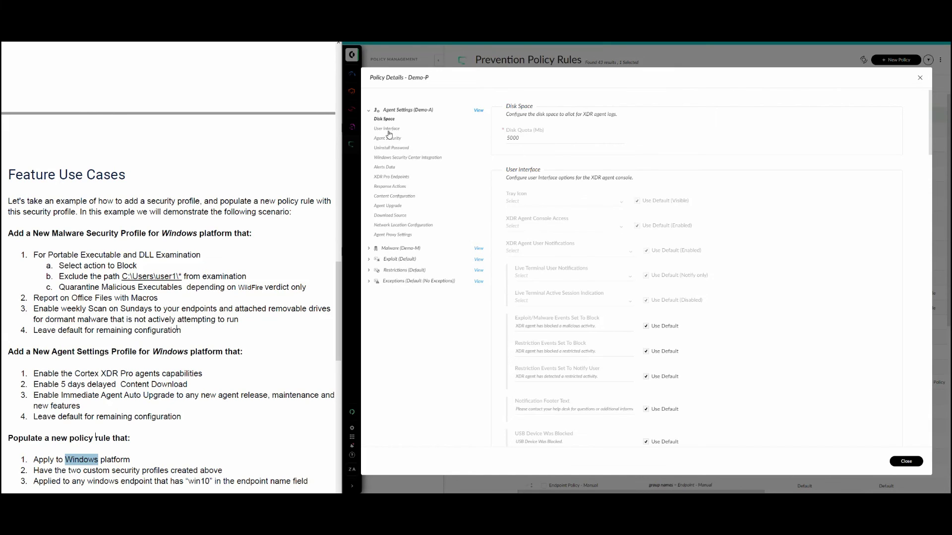
{"action": "scroll", "coordinate": [395, 134], "scroll_direction": "down", "scroll_amount": 15}
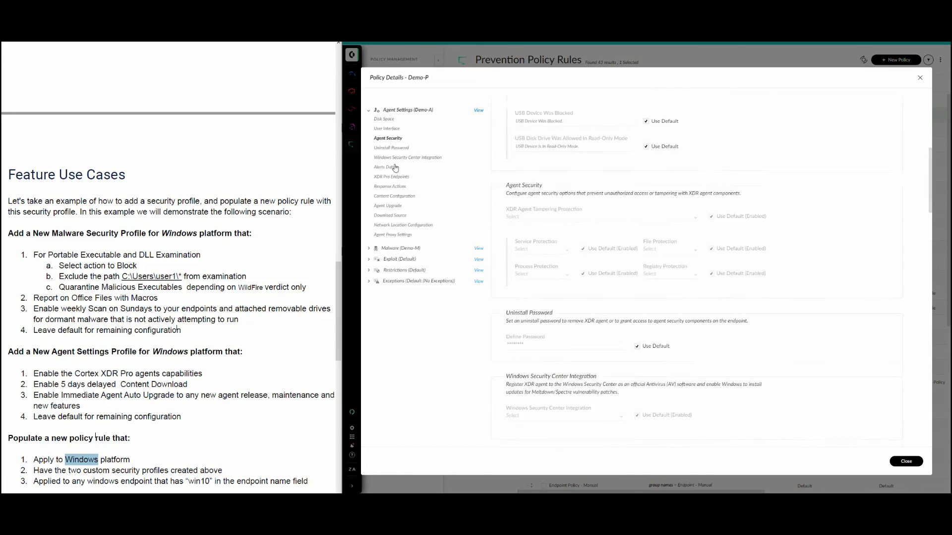
{"action": "left_click", "coordinate": [394, 196]}
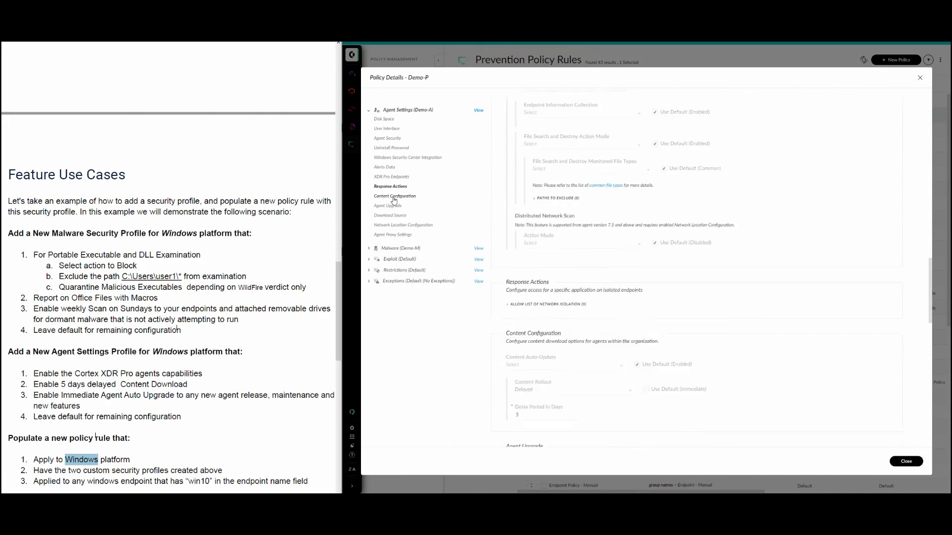
{"action": "left_click", "coordinate": [369, 248]}
{"action": "scroll", "coordinate": [411, 104], "scroll_direction": "down", "scroll_amount": 12}
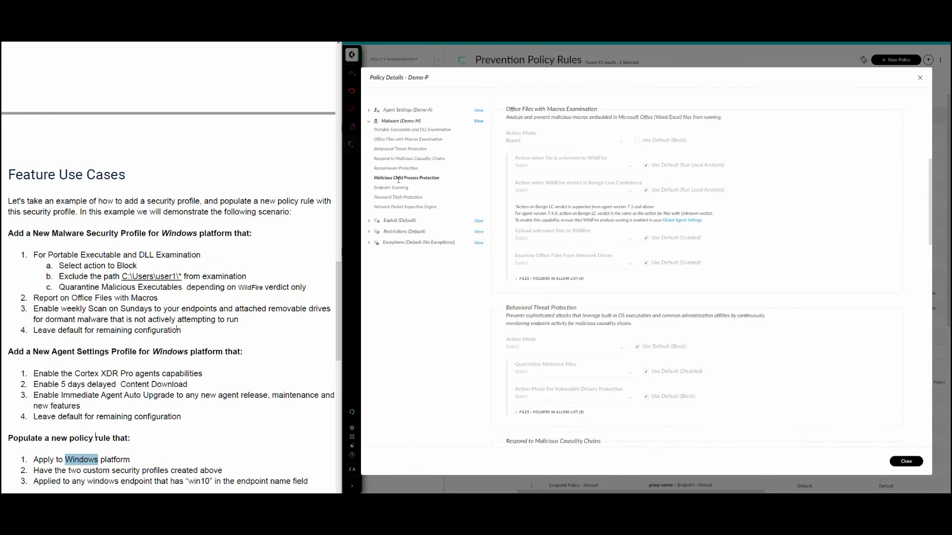
Check the XDR Pro Endpoints, Agent Upgrade and Content Configuration settings of Demo-A in the policy details
{"action": "left_click", "coordinate": [370, 111]}
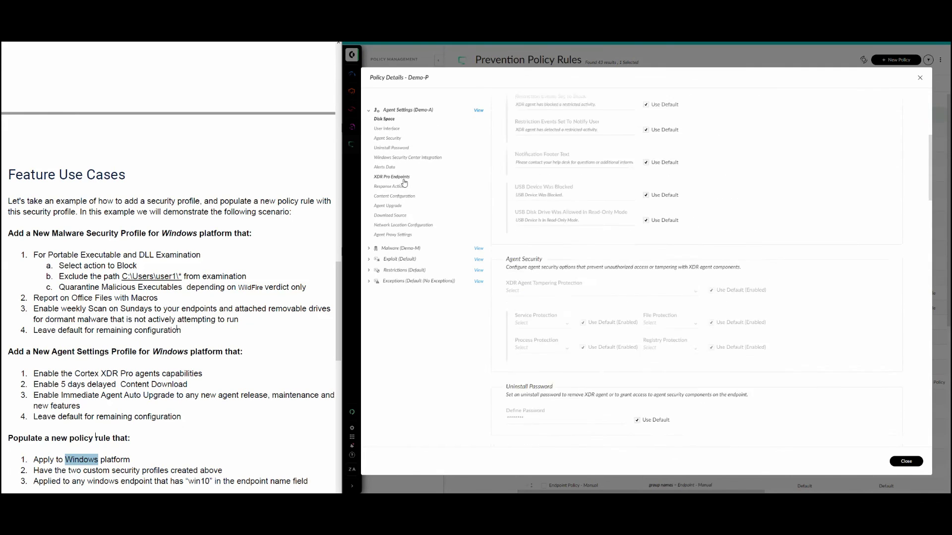
{"action": "left_click", "coordinate": [403, 179]}
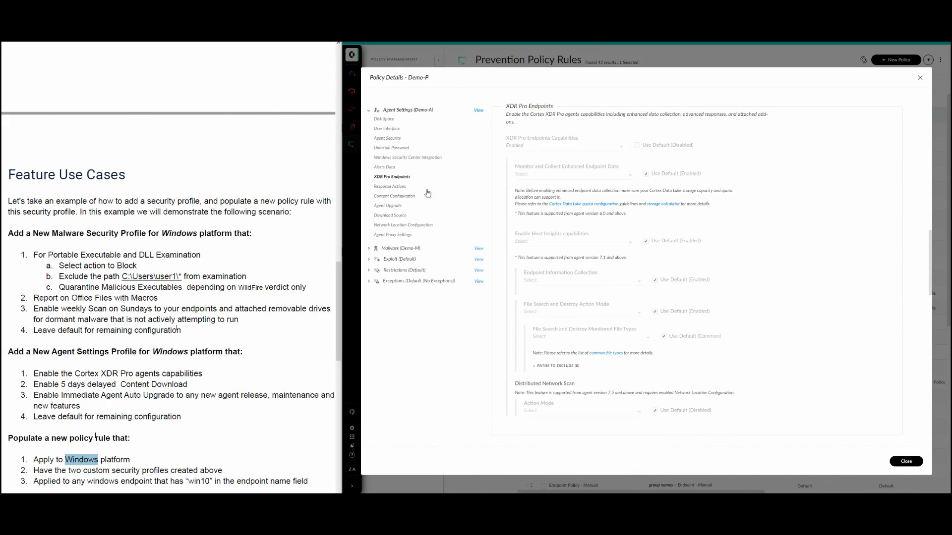
{"action": "left_click", "coordinate": [398, 206]}
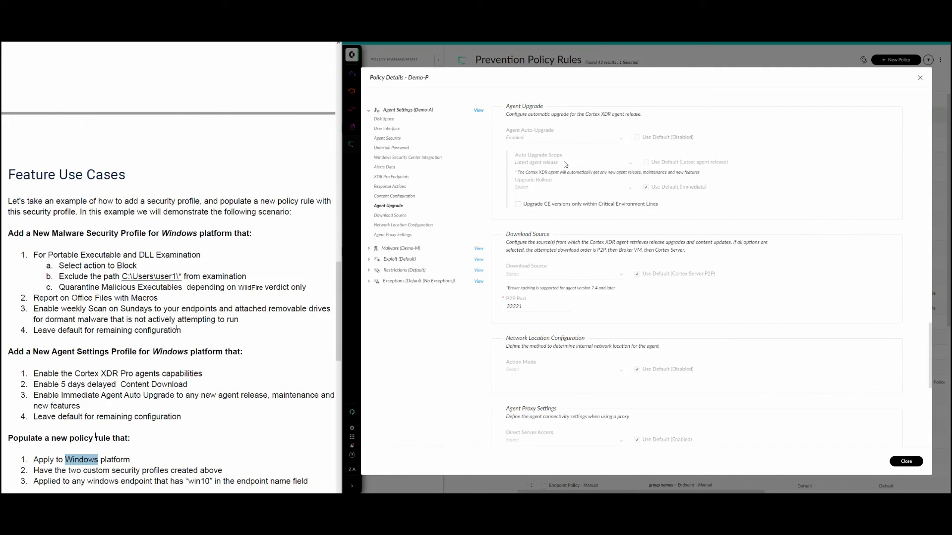
{"action": "left_click", "coordinate": [410, 196]}
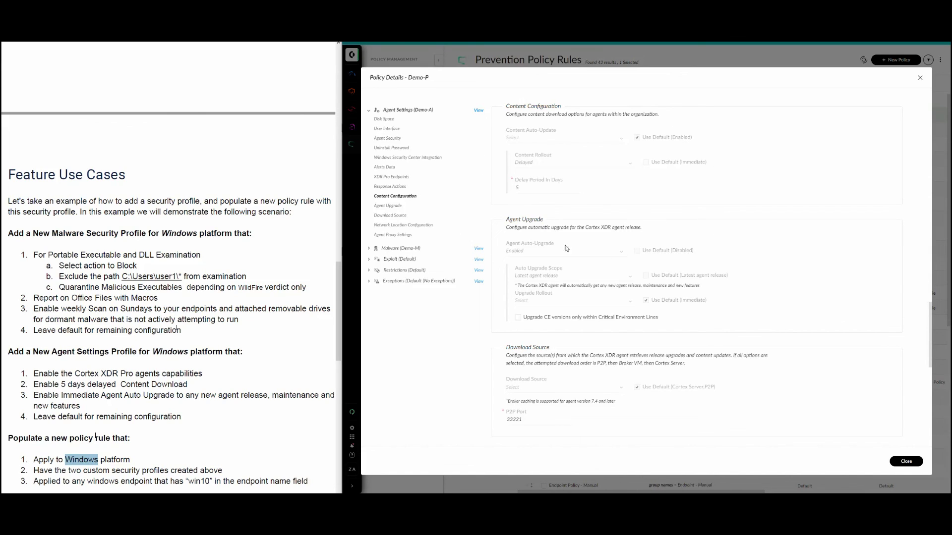
Open the full Demo-A agent settings profile from the policy details, look it over, and leave without saving
{"action": "left_click", "coordinate": [477, 112]}
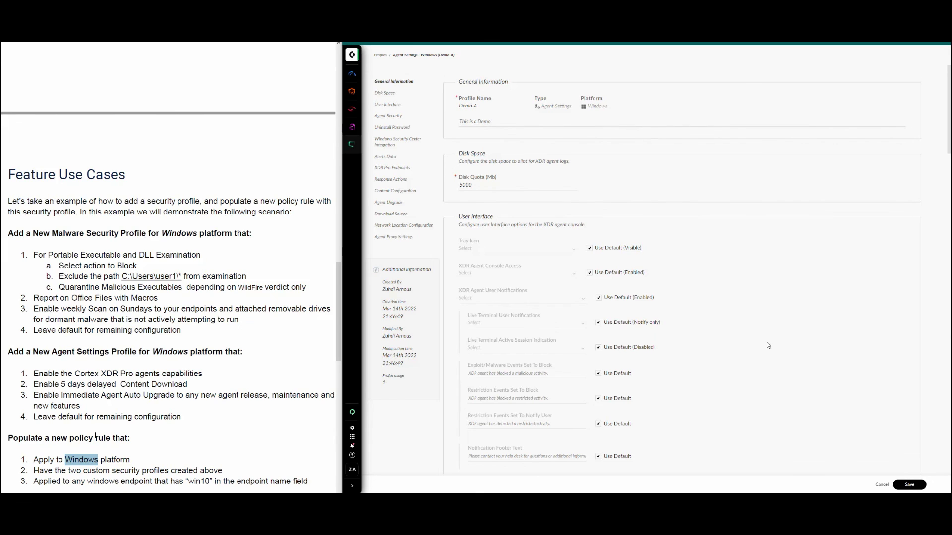
{"action": "scroll", "coordinate": [768, 345], "scroll_direction": "down", "scroll_amount": 1}
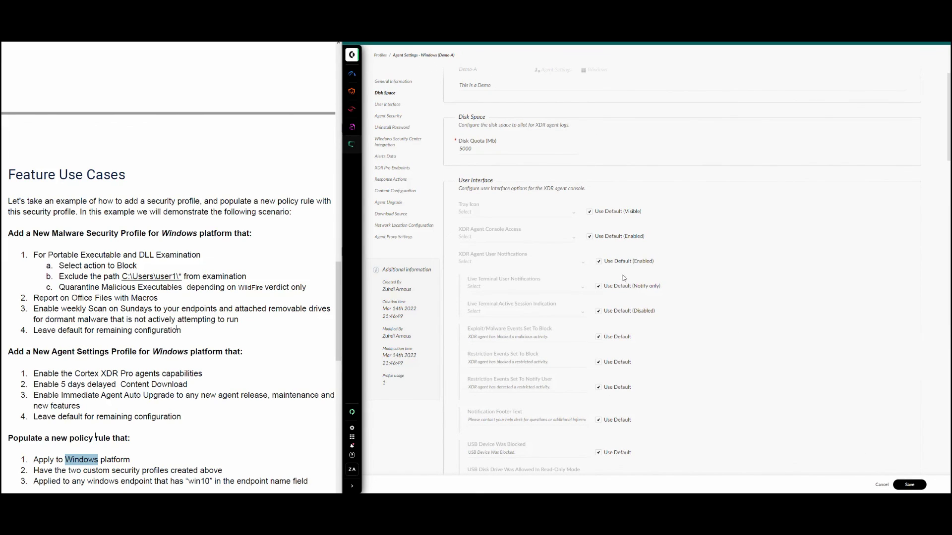
{"action": "left_click", "coordinate": [881, 485]}
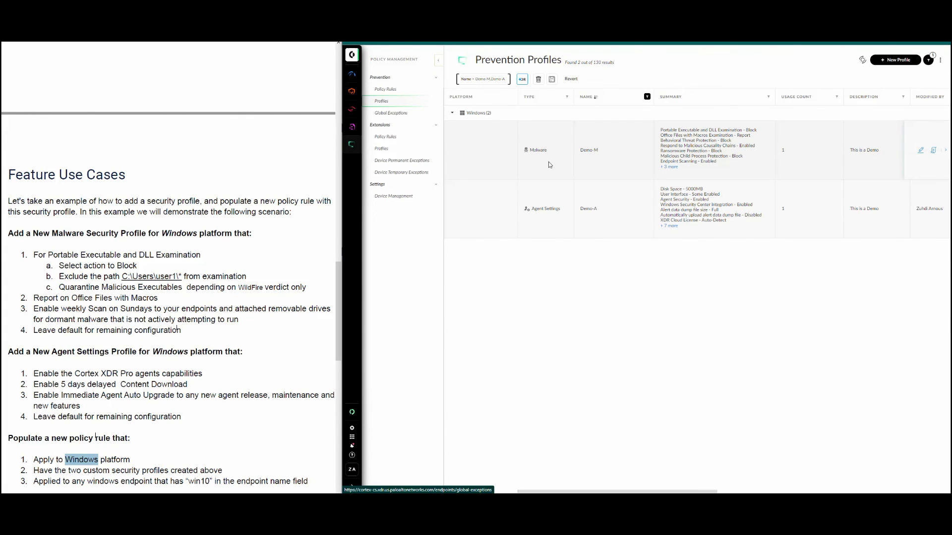
View the policy rules that use the Demo-A profile and examine all columns of the matching rule
{"action": "right_click", "coordinate": [555, 170]}
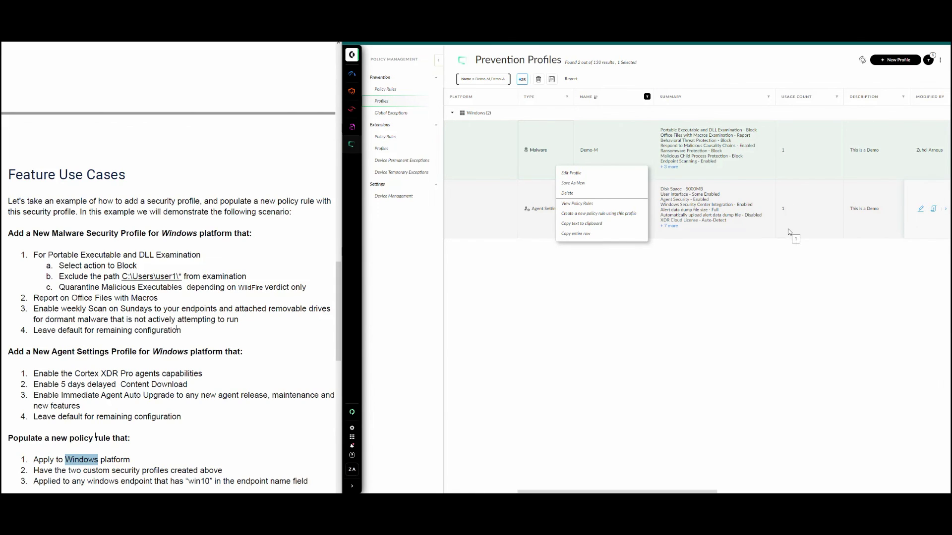
{"action": "right_click", "coordinate": [787, 195]}
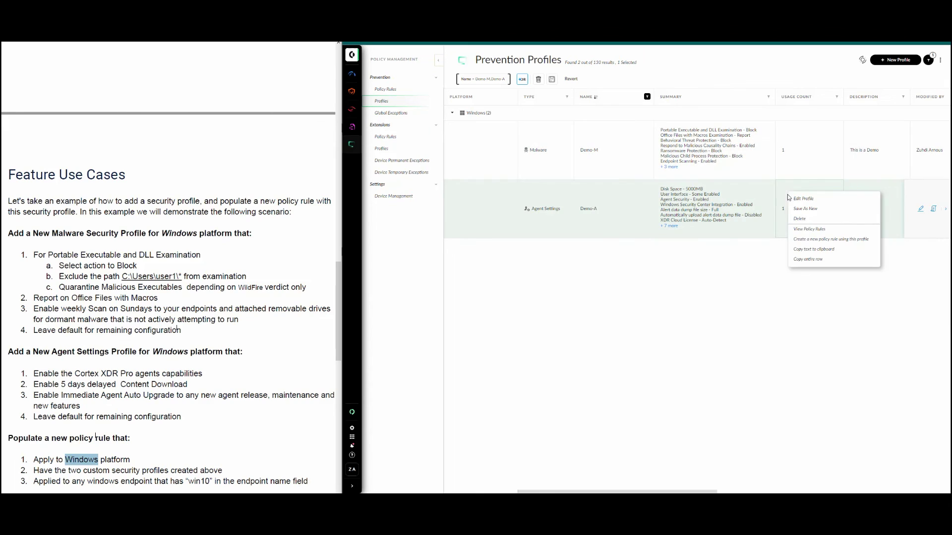
{"action": "left_click", "coordinate": [835, 232]}
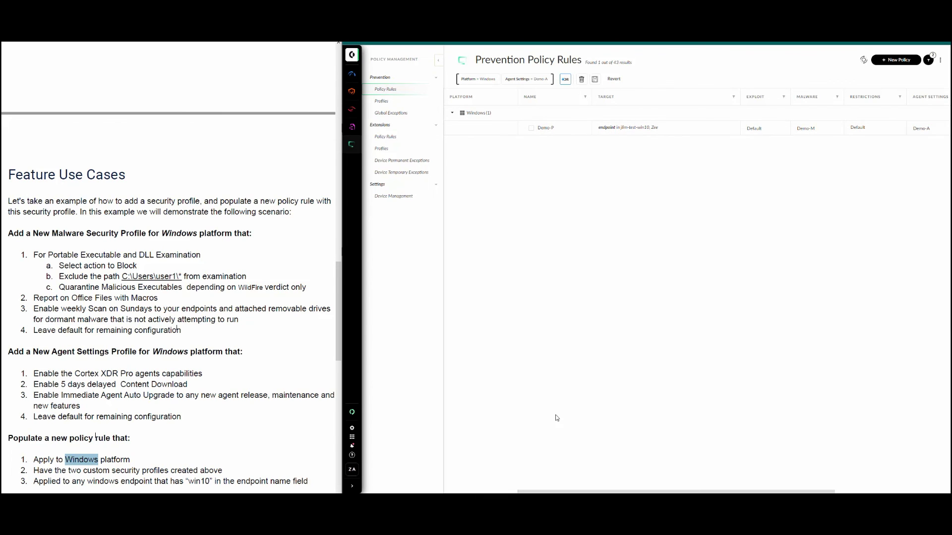
{"action": "left_click_drag", "start_coordinate": [582, 492], "coordinate": [698, 489]}
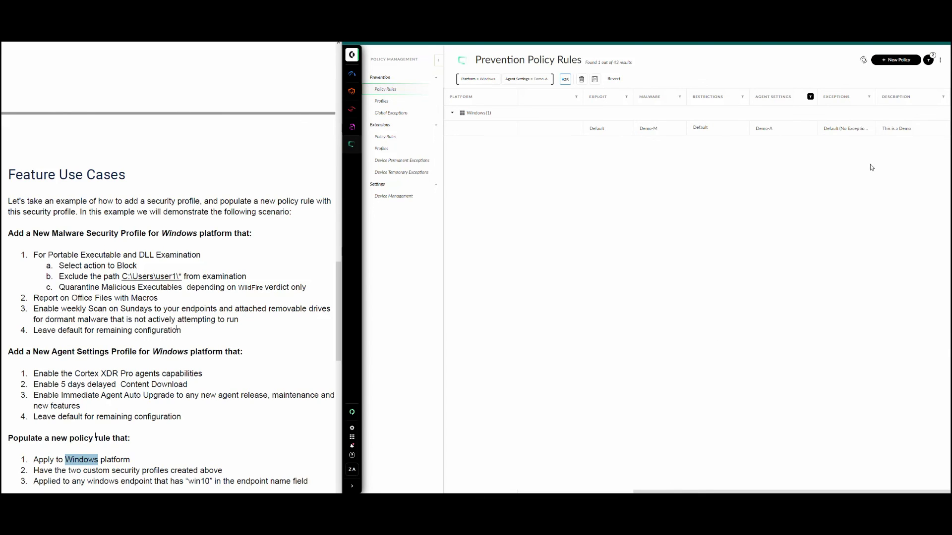
{"action": "left_click_drag", "start_coordinate": [651, 492], "coordinate": [486, 487]}
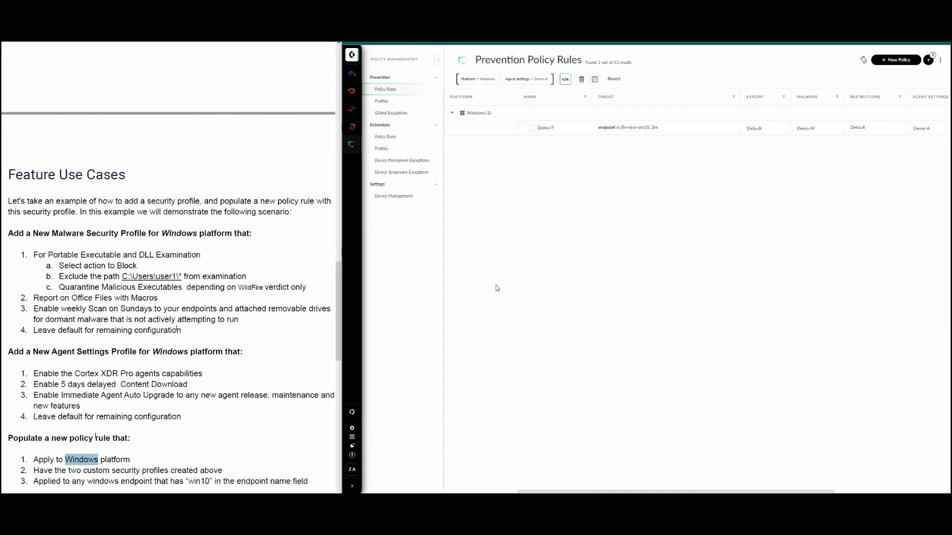